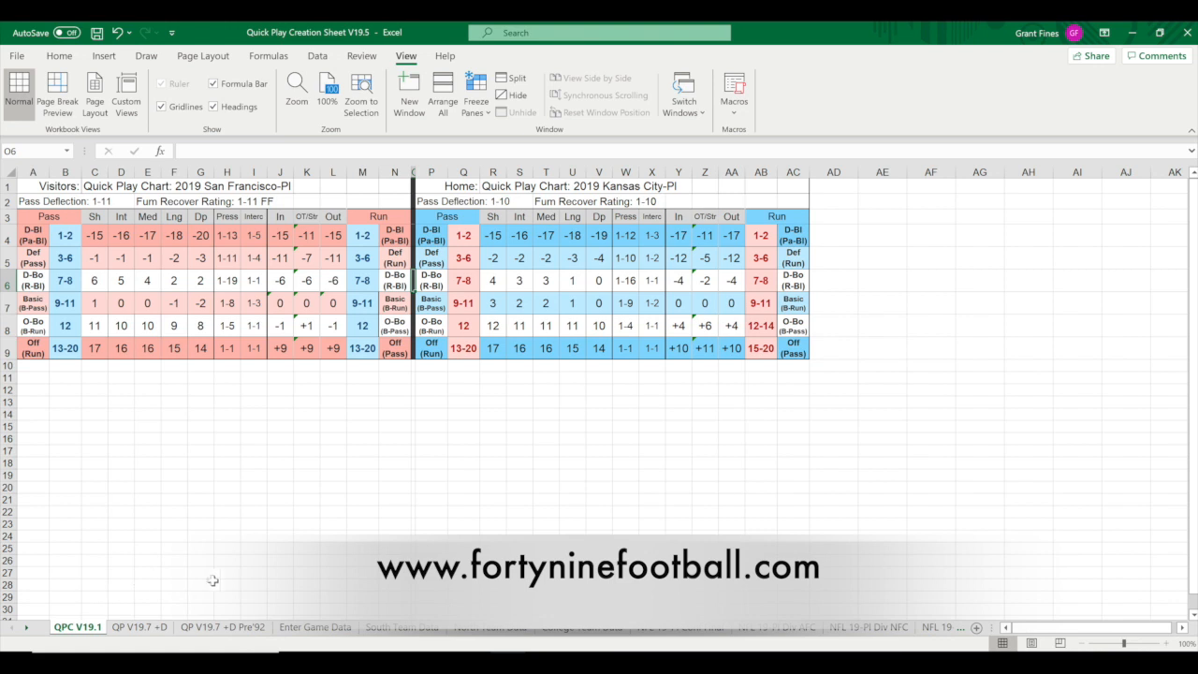
- Look through the Enter Game Data, South Team Data, North Team Data and College Team Data sheets to see which teams are available
{"action": "left_click", "coordinate": [312, 629]}
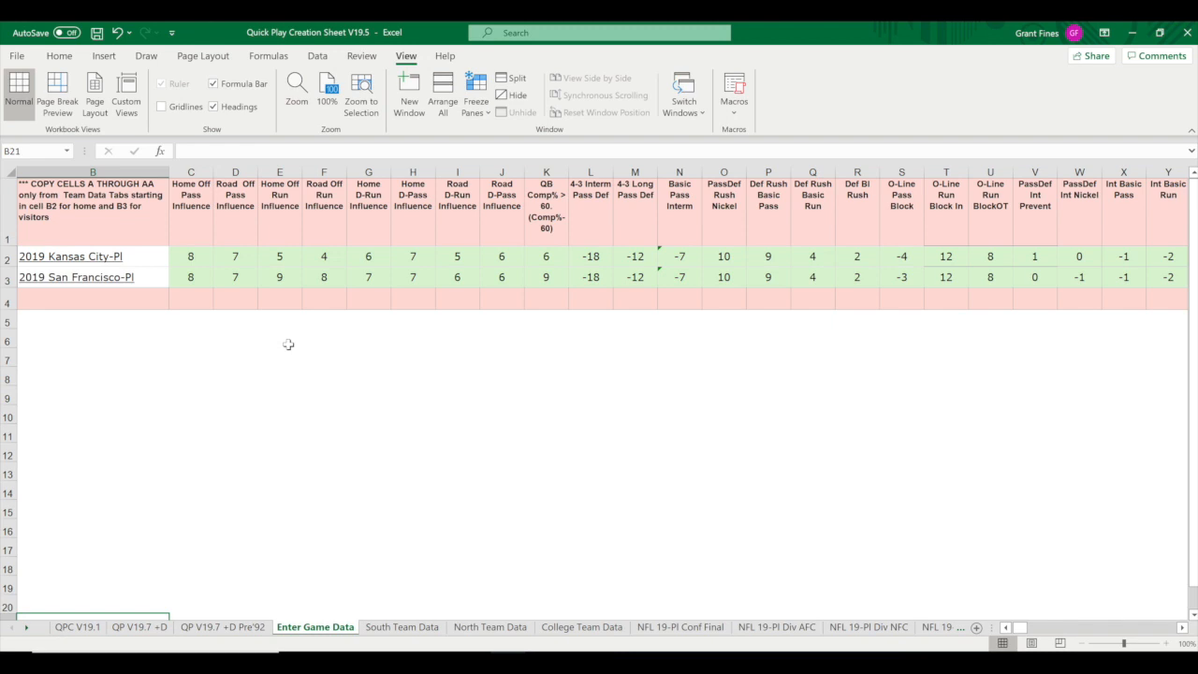
{"action": "left_click", "coordinate": [408, 628]}
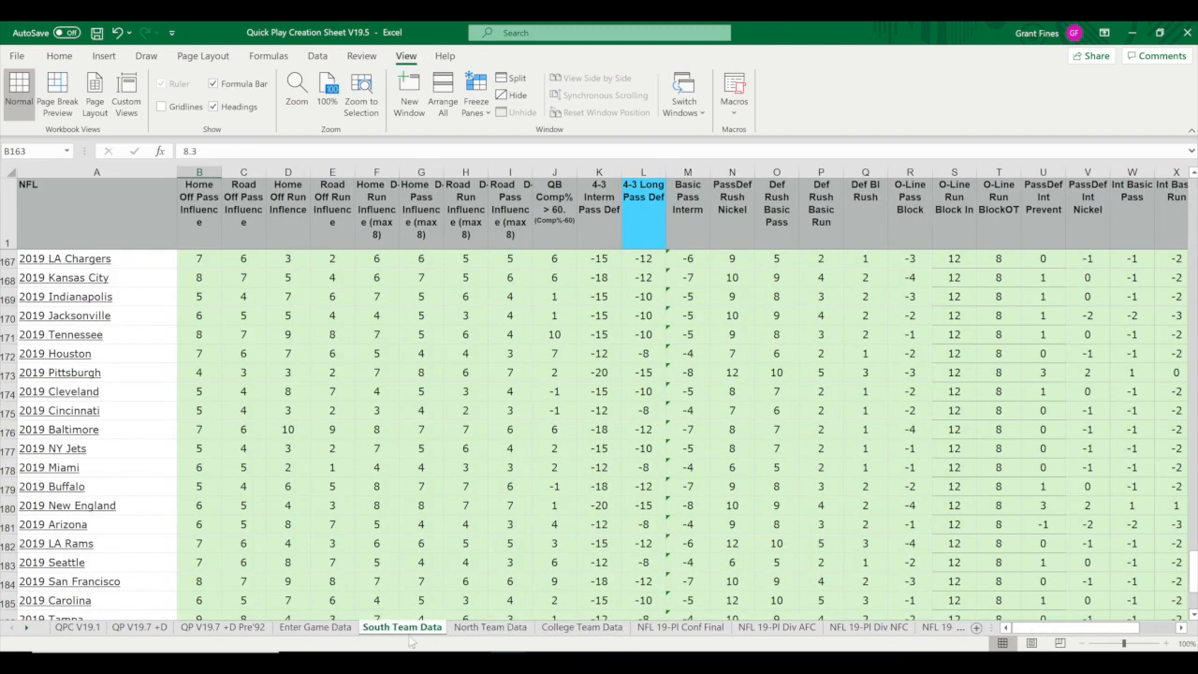
{"action": "scroll", "coordinate": [374, 497], "scroll_direction": "down", "scroll_amount": 4}
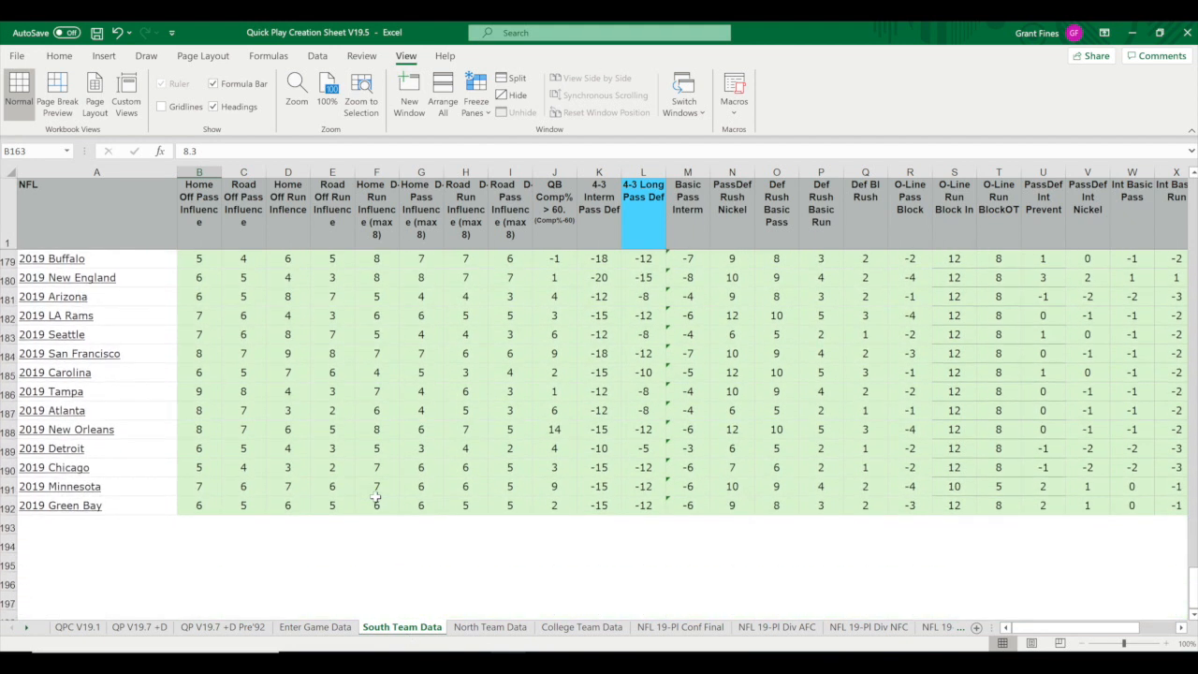
{"action": "scroll", "coordinate": [374, 497], "scroll_direction": "up", "scroll_amount": 7}
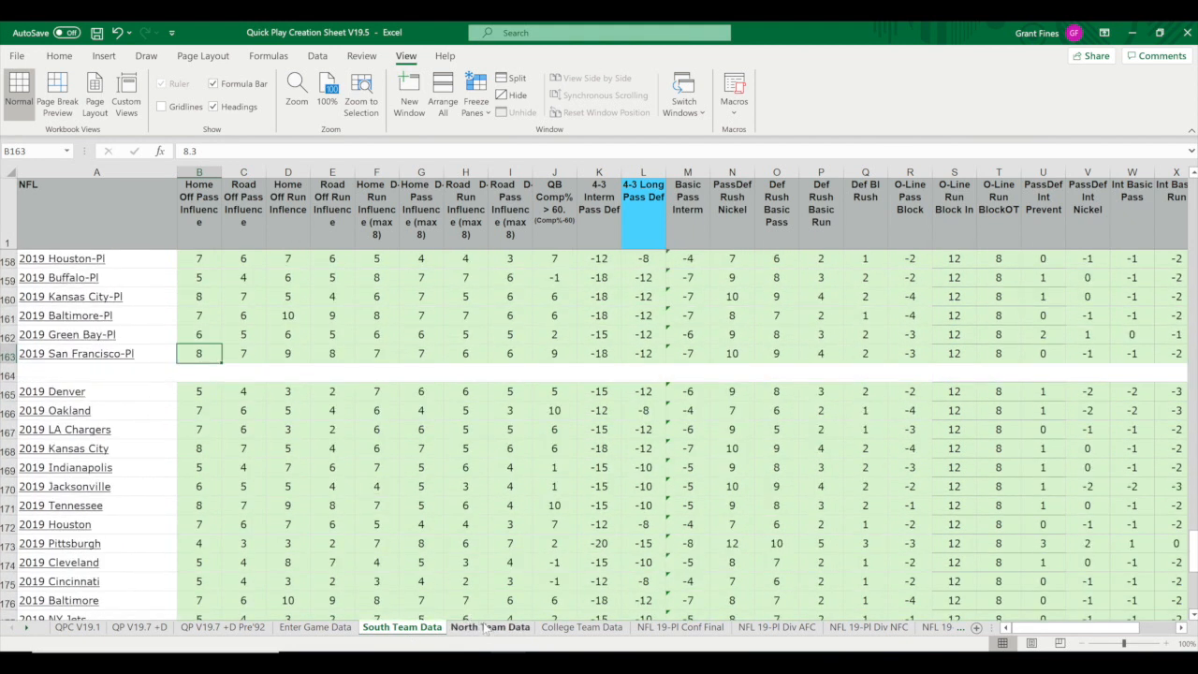
{"action": "left_click", "coordinate": [486, 629]}
{"action": "scroll", "coordinate": [372, 506], "scroll_direction": "up", "scroll_amount": 1}
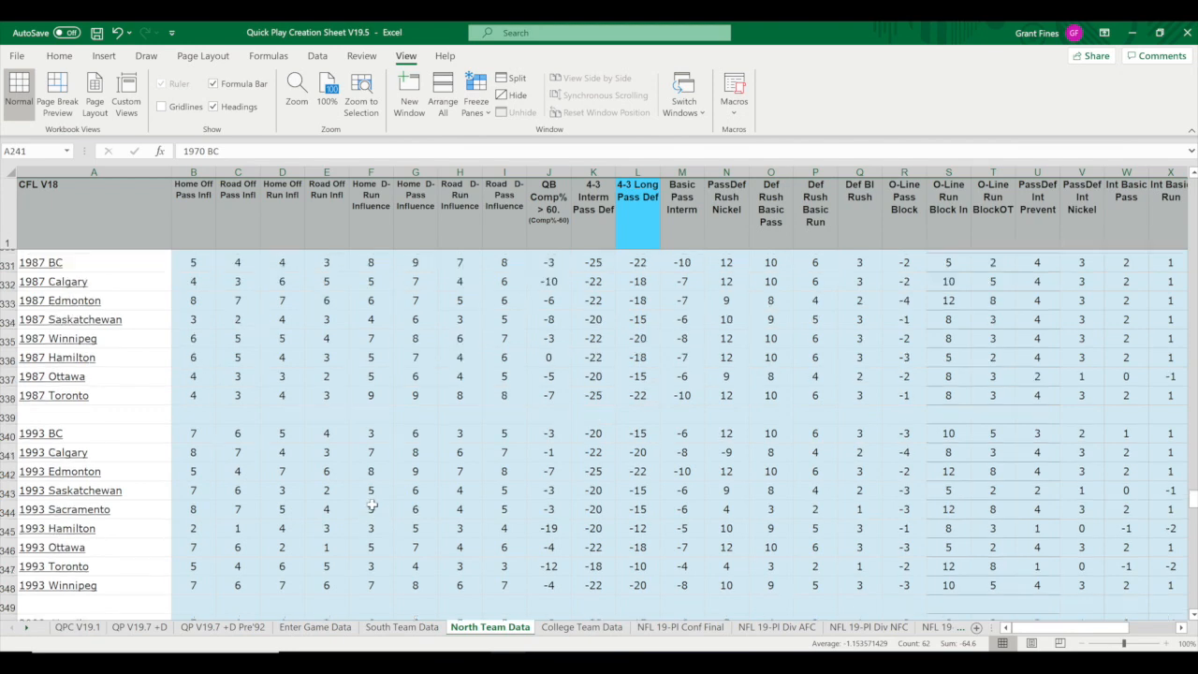
{"action": "scroll", "coordinate": [372, 505], "scroll_direction": "up", "scroll_amount": 20}
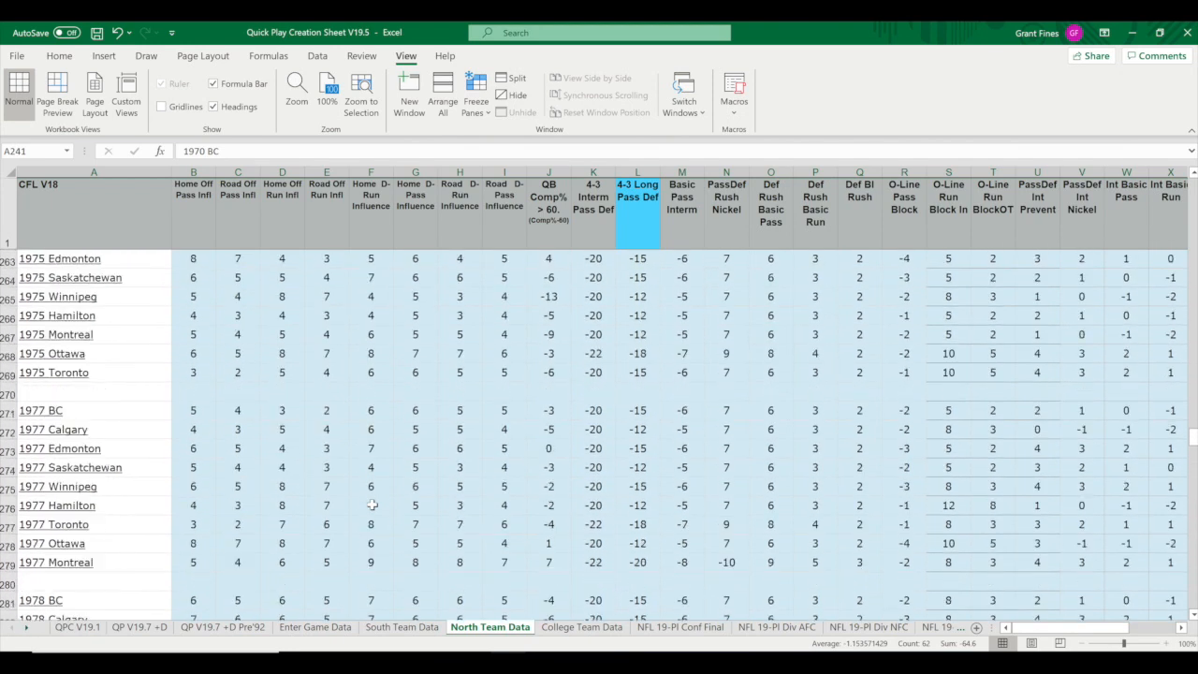
{"action": "scroll", "coordinate": [372, 505], "scroll_direction": "up", "scroll_amount": 2}
{"action": "scroll", "coordinate": [373, 506], "scroll_direction": "down", "scroll_amount": 19}
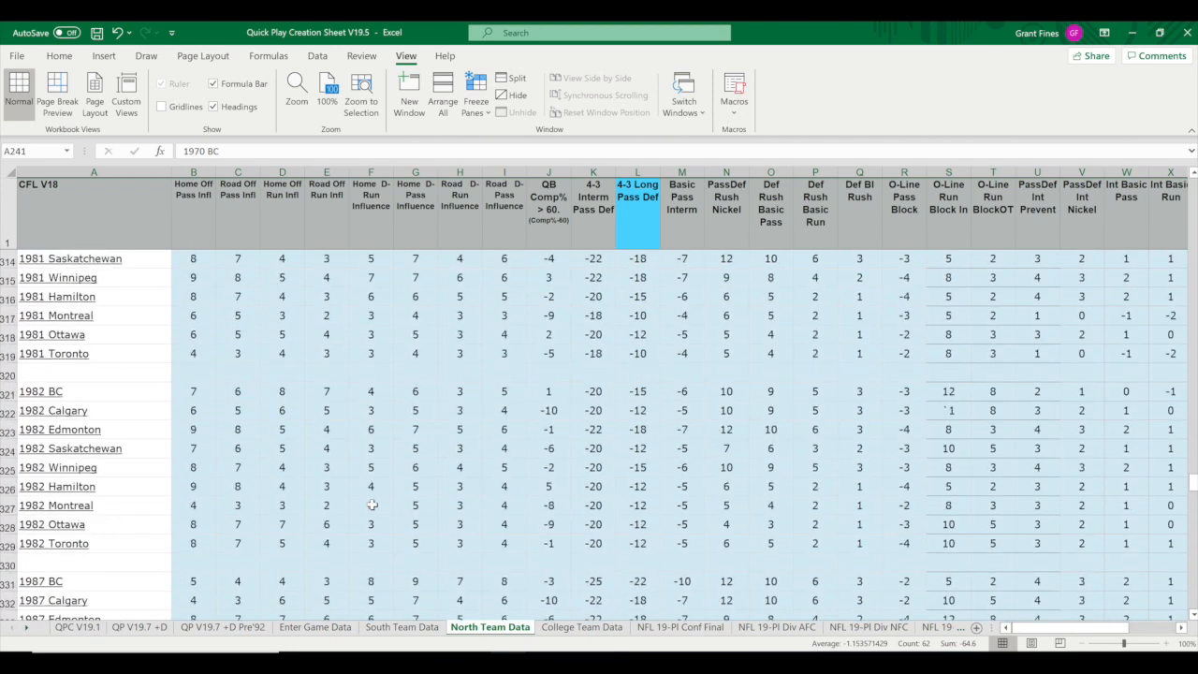
{"action": "scroll", "coordinate": [372, 505], "scroll_direction": "down", "scroll_amount": 3}
{"action": "left_click", "coordinate": [577, 629]}
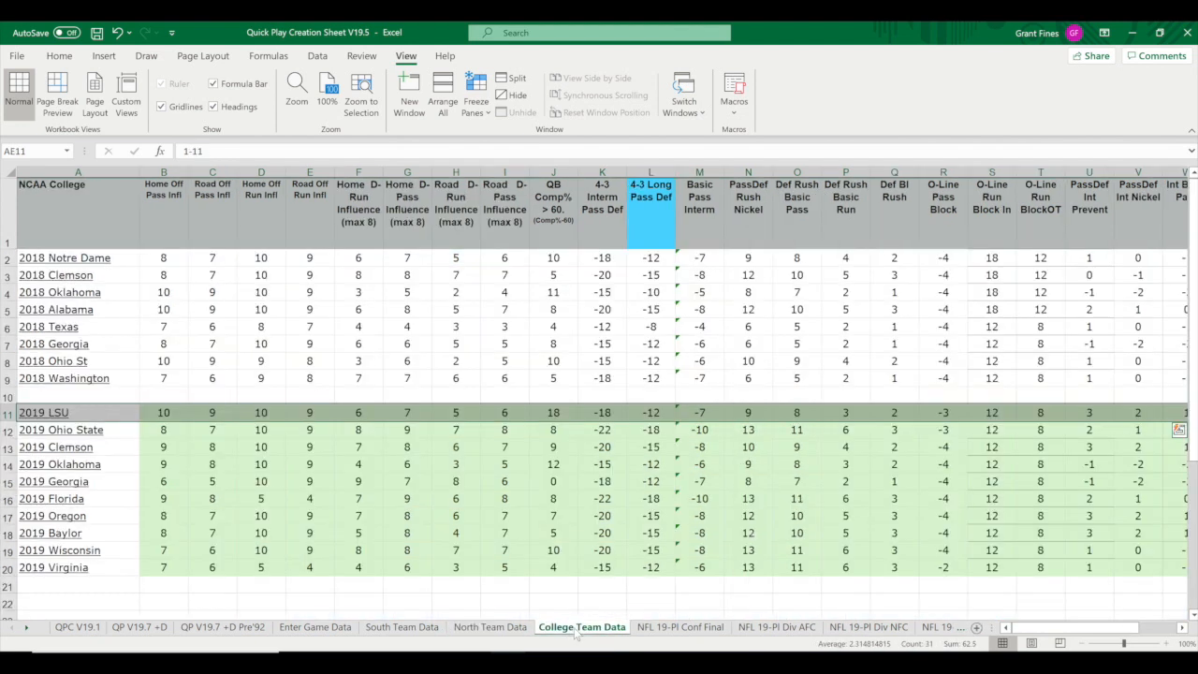
- Find the 2019 Seattle row on the South Team Data sheet and examine its ratings across to the Fum rating column
{"action": "left_click", "coordinate": [403, 628]}
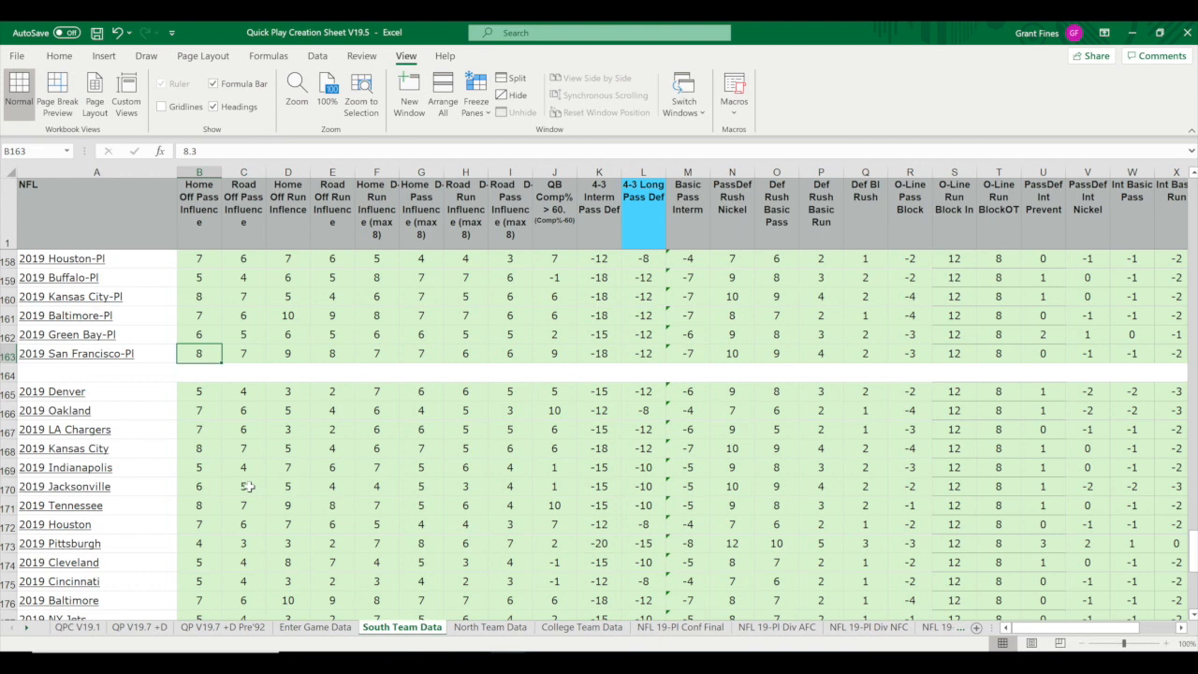
{"action": "scroll", "coordinate": [248, 486], "scroll_direction": "down", "scroll_amount": 2}
{"action": "scroll", "coordinate": [248, 485], "scroll_direction": "down", "scroll_amount": 1}
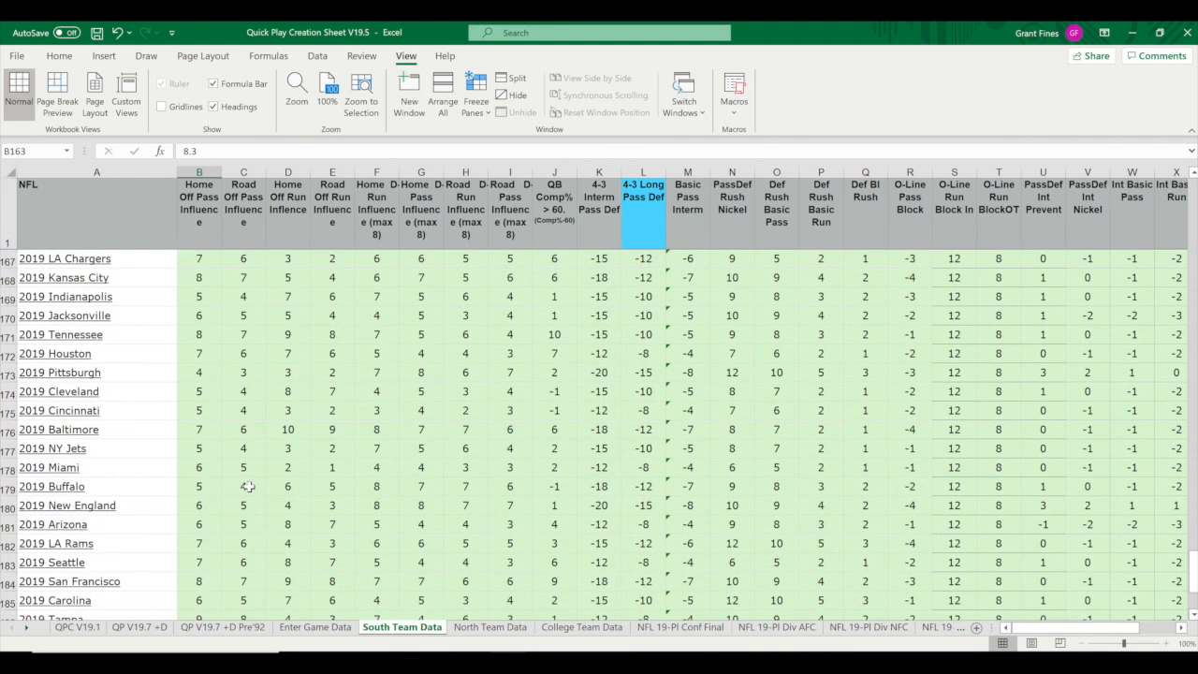
{"action": "scroll", "coordinate": [248, 486], "scroll_direction": "down", "scroll_amount": 2}
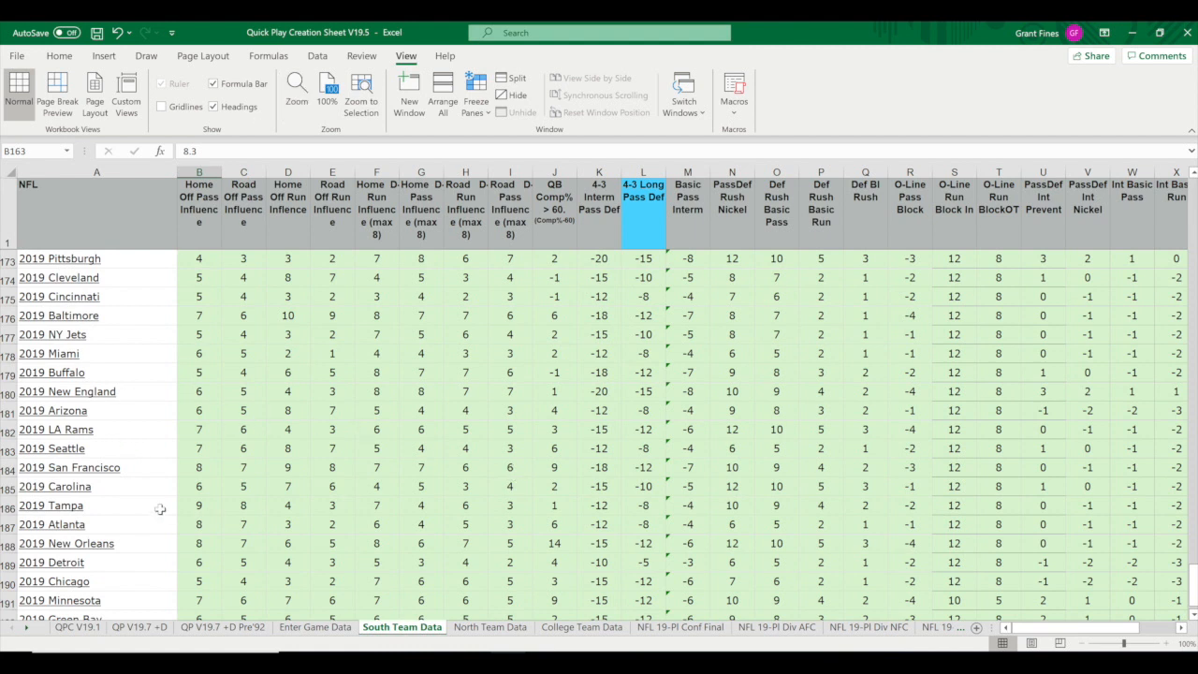
{"action": "left_click", "coordinate": [5, 451]}
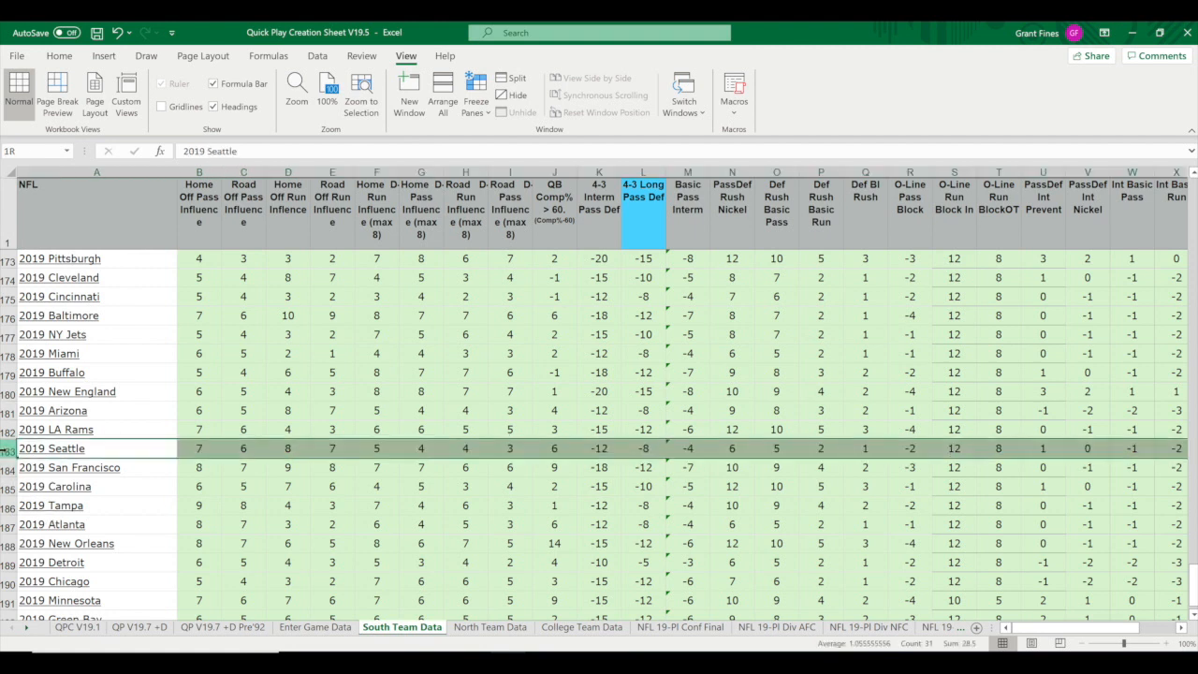
{"action": "scroll", "coordinate": [351, 465], "scroll_direction": "right", "scroll_amount": 10}
{"action": "scroll", "coordinate": [351, 465], "scroll_direction": "left", "scroll_amount": 6}
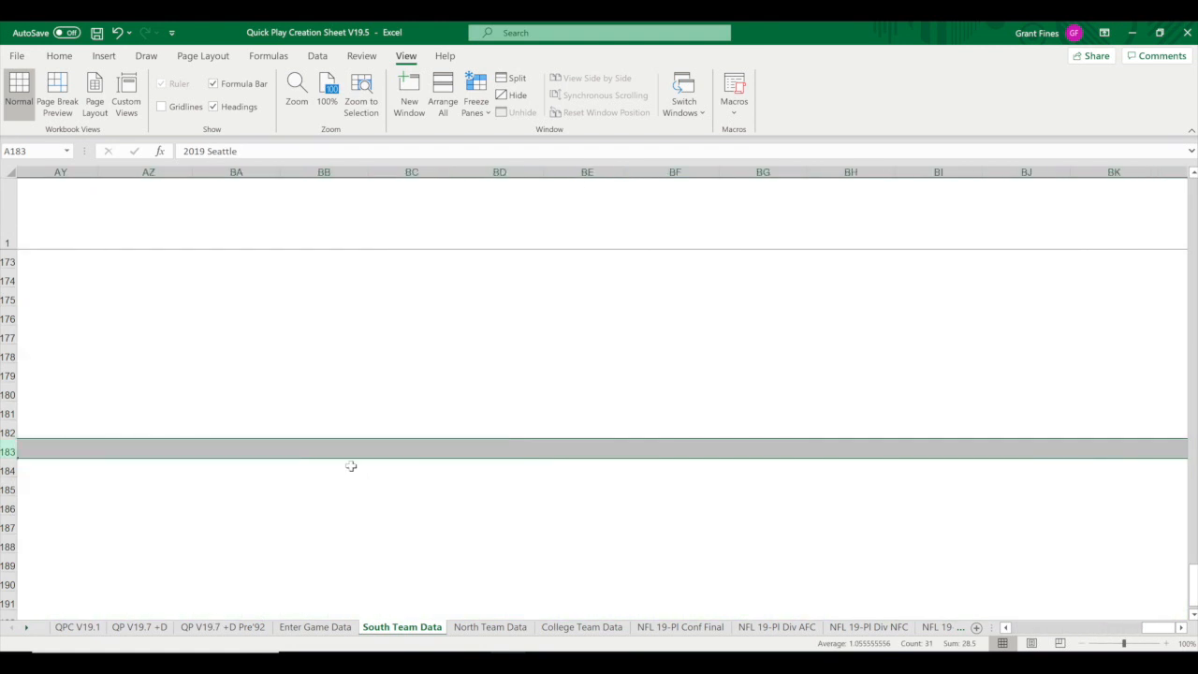
{"action": "scroll", "coordinate": [351, 465], "scroll_direction": "left", "scroll_amount": 6}
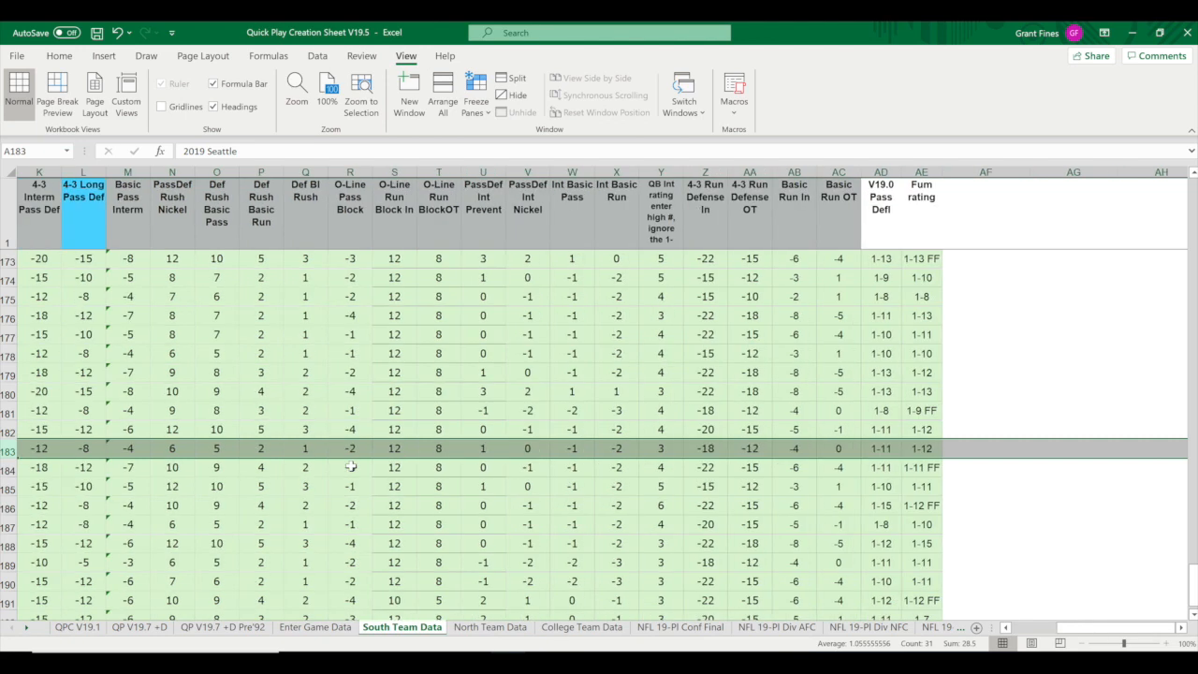
- Examine the home and visitor rows on the Enter Game Data sheet, including the columns marked do not use
{"action": "left_click", "coordinate": [316, 627]}
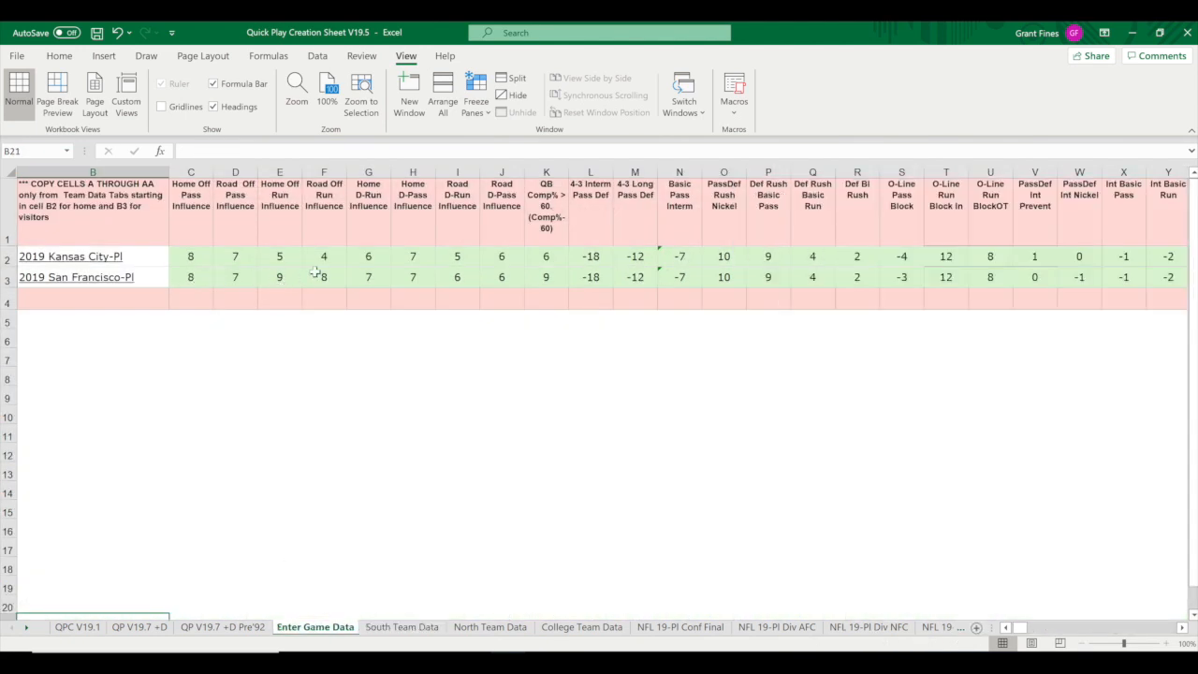
{"action": "scroll", "coordinate": [315, 274], "scroll_direction": "right", "scroll_amount": 8}
{"action": "scroll", "coordinate": [315, 274], "scroll_direction": "right", "scroll_amount": 2}
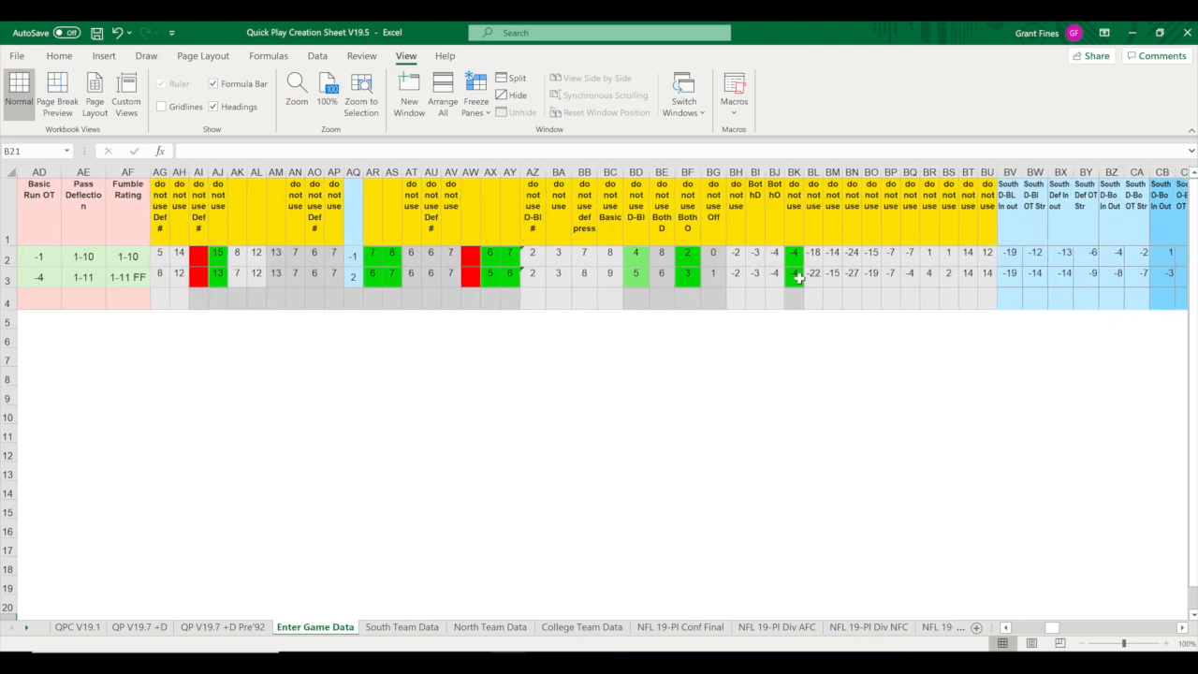
{"action": "scroll", "coordinate": [798, 278], "scroll_direction": "right", "scroll_amount": 5}
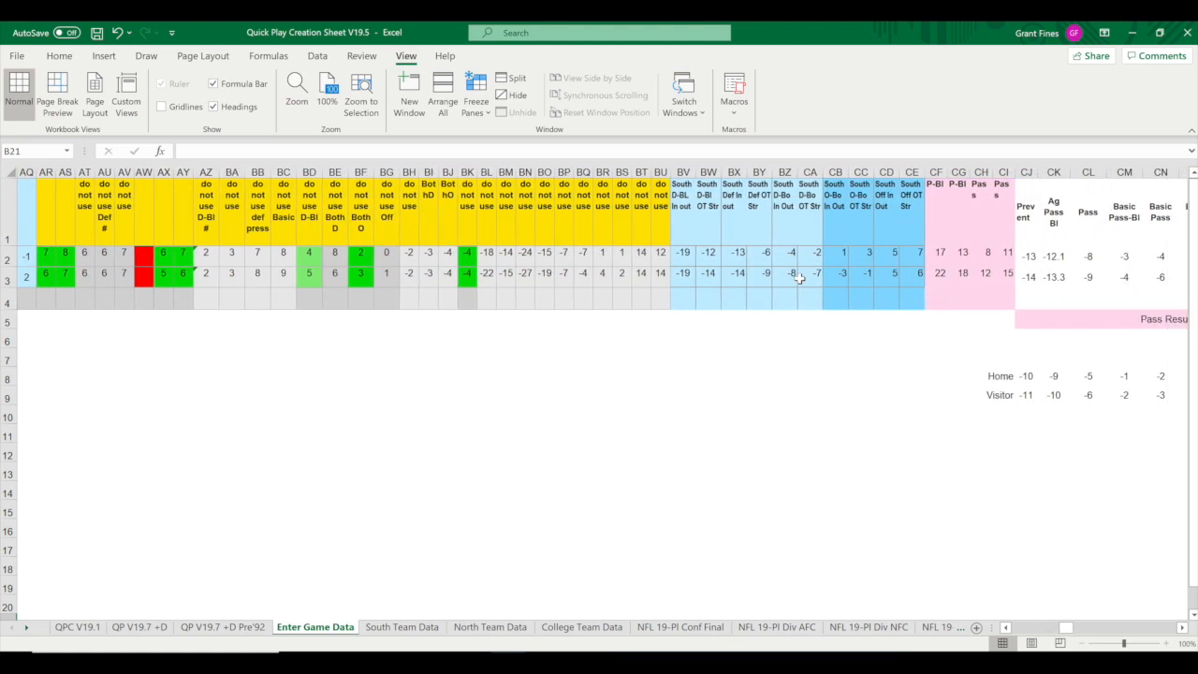
{"action": "scroll", "coordinate": [798, 278], "scroll_direction": "left", "scroll_amount": 15}
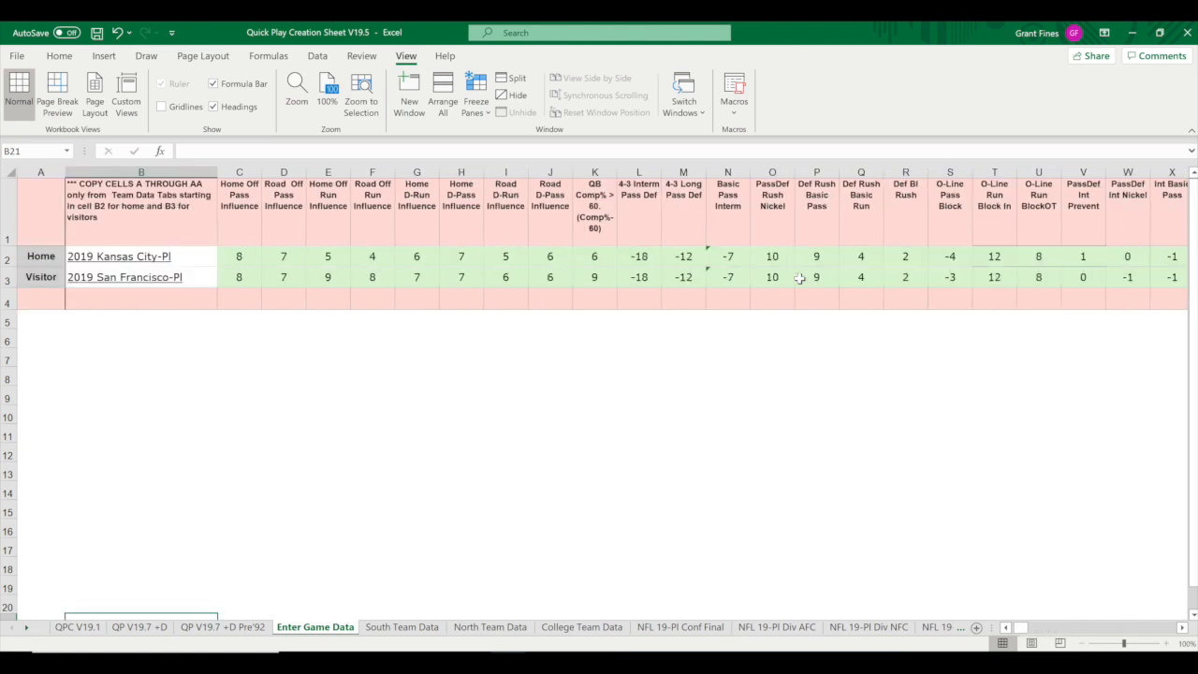
- Set the South Team Data sheet's magnification to 75%
{"action": "left_click", "coordinate": [401, 627]}
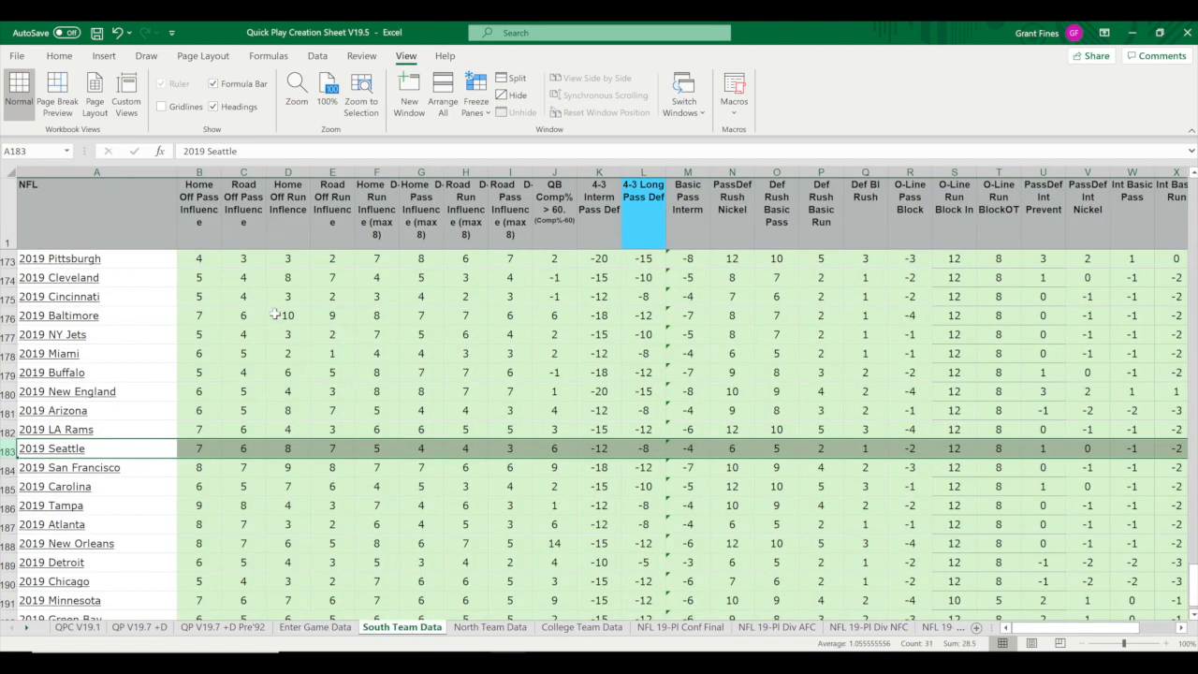
{"action": "left_click", "coordinate": [298, 98]}
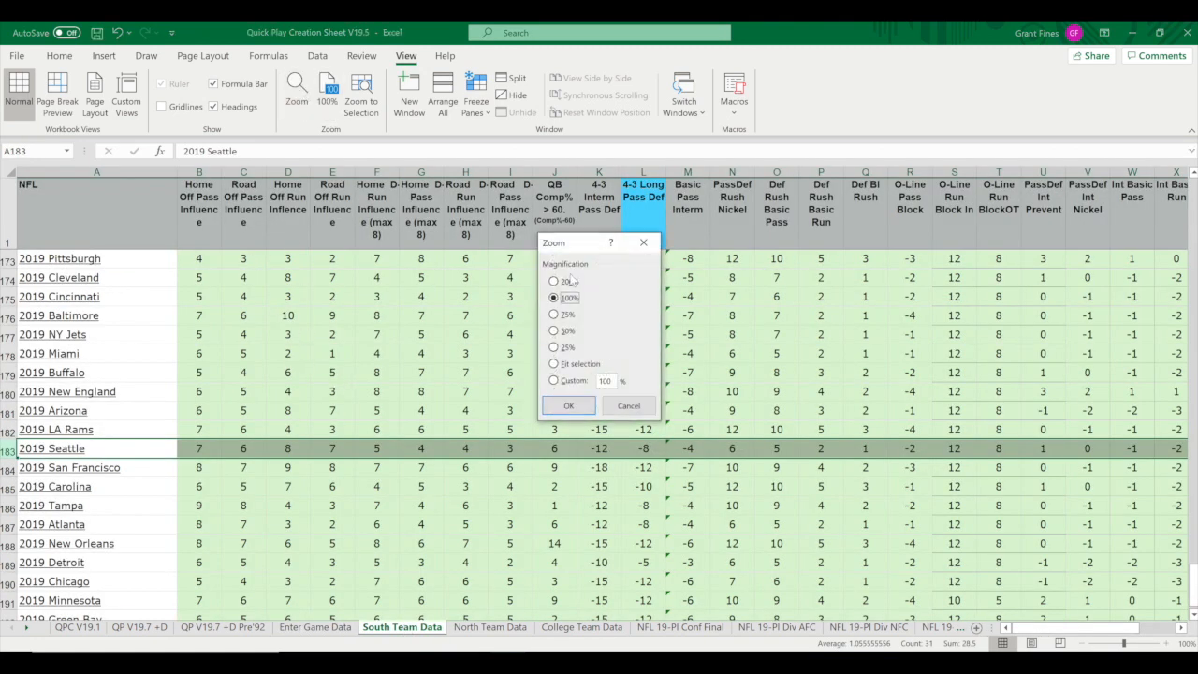
{"action": "left_click", "coordinate": [554, 316]}
{"action": "left_click", "coordinate": [561, 405]}
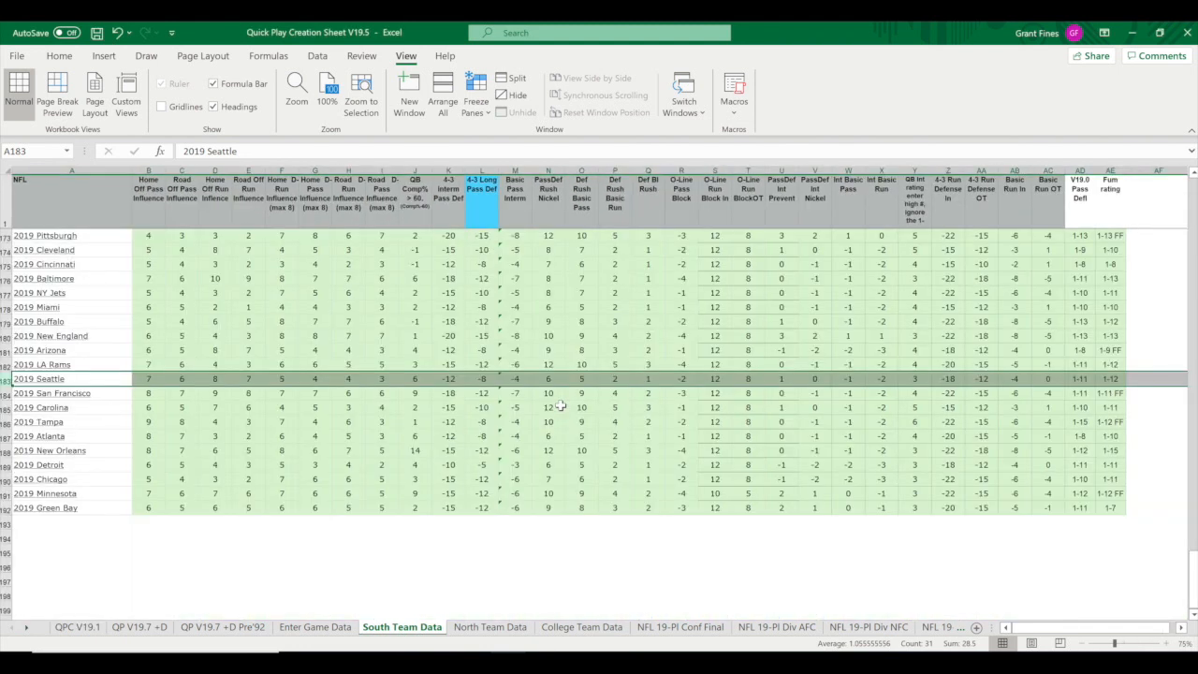
- Copy the 2019 Seattle data from A183 through the Fum rating column and paste it into the Visitor row at B3 of Enter Game Data
{"action": "left_click", "coordinate": [1083, 435]}
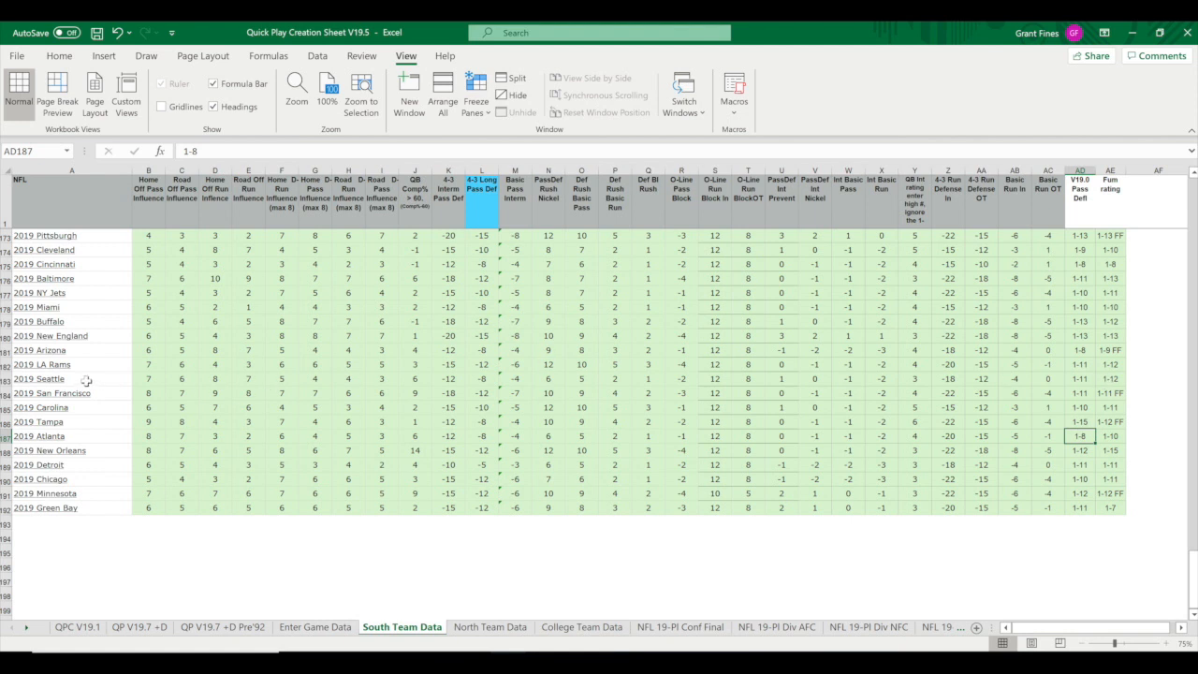
{"action": "left_click_drag", "start_coordinate": [84, 380], "coordinate": [1107, 378]}
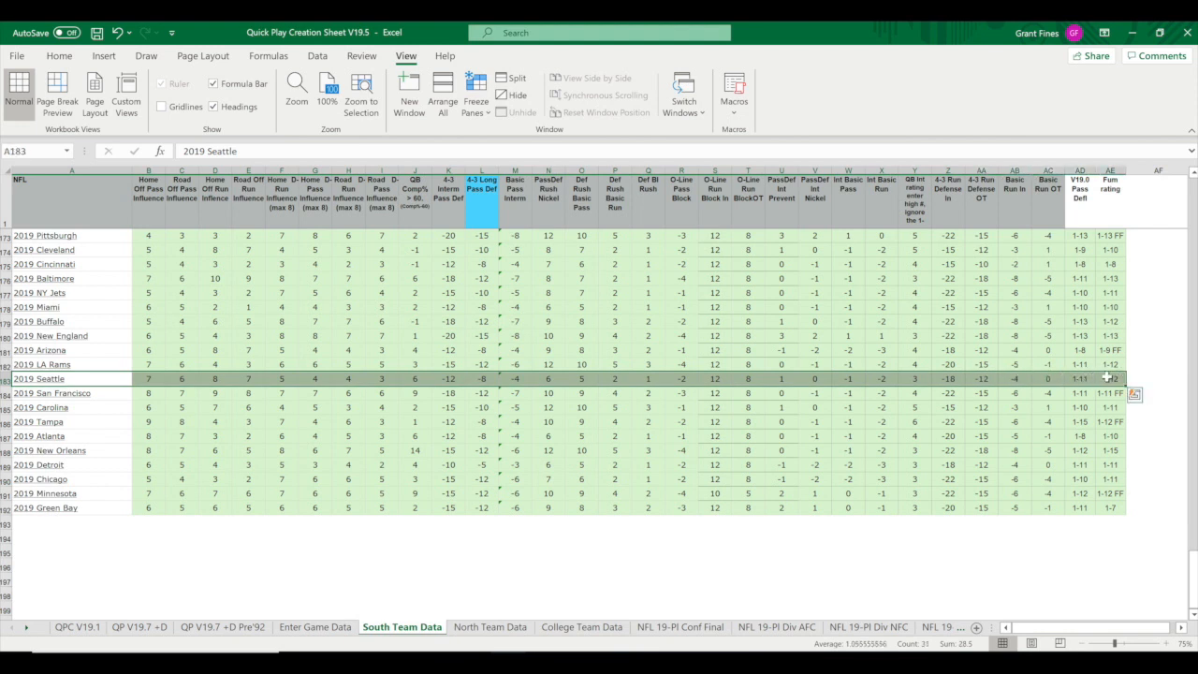
{"action": "key", "text": "ctrl+c"}
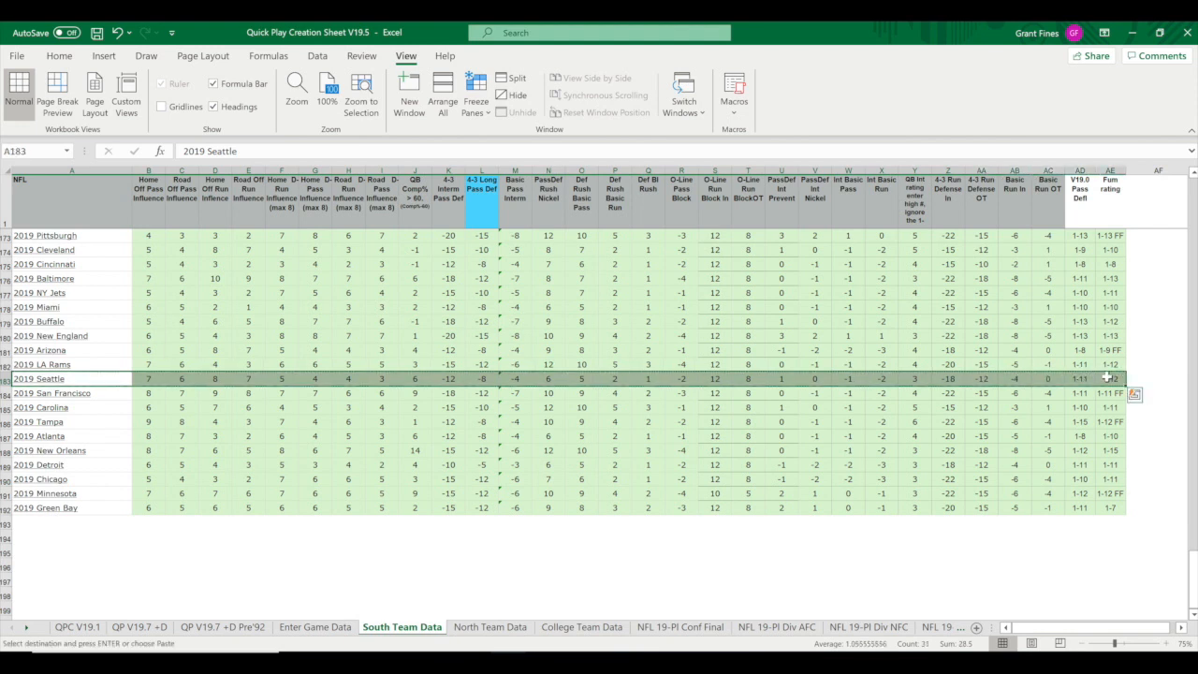
{"action": "left_click", "coordinate": [315, 627]}
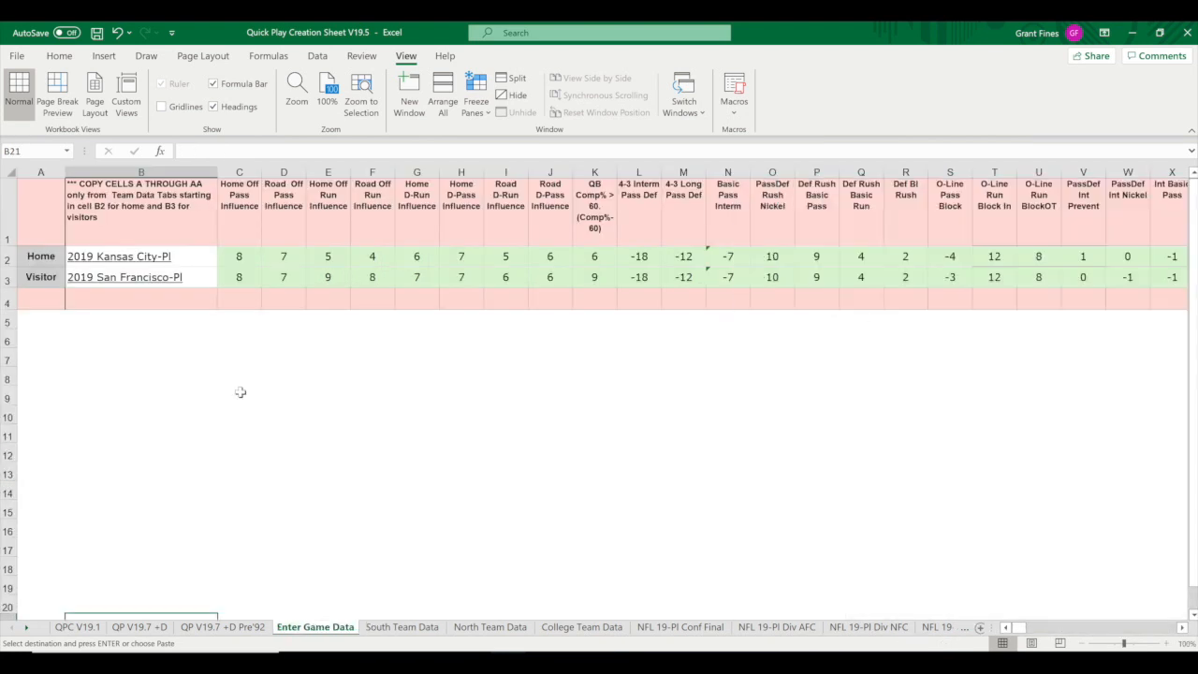
{"action": "left_click", "coordinate": [199, 279]}
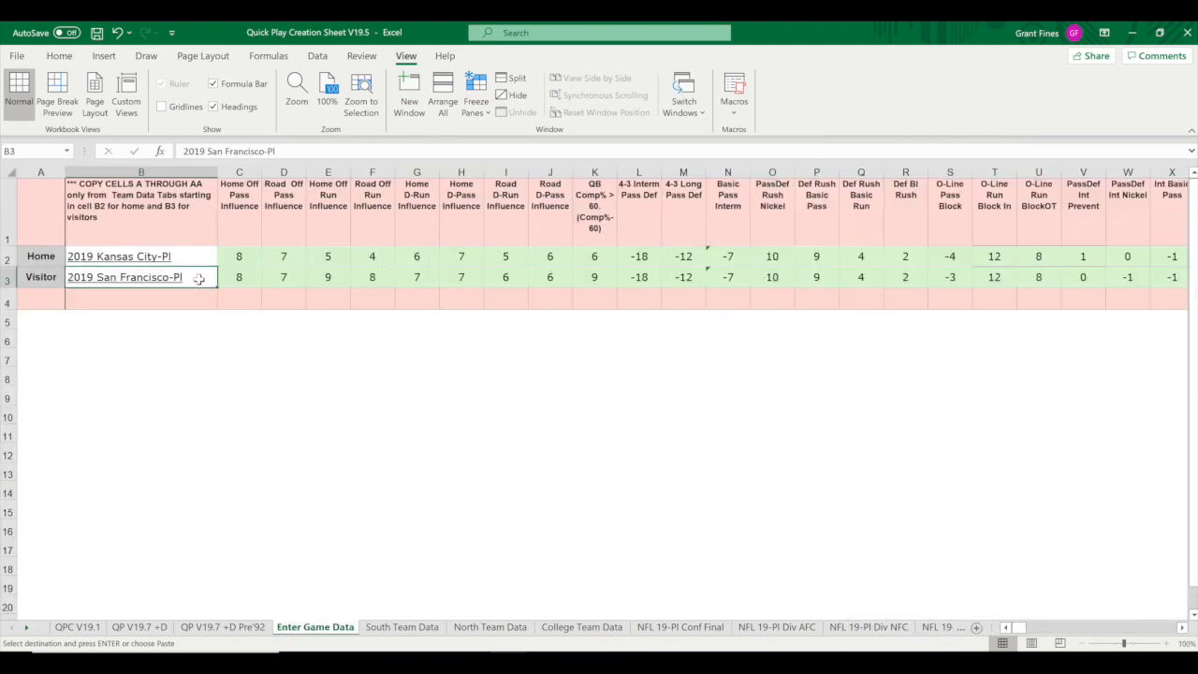
{"action": "left_click", "coordinate": [188, 254]}
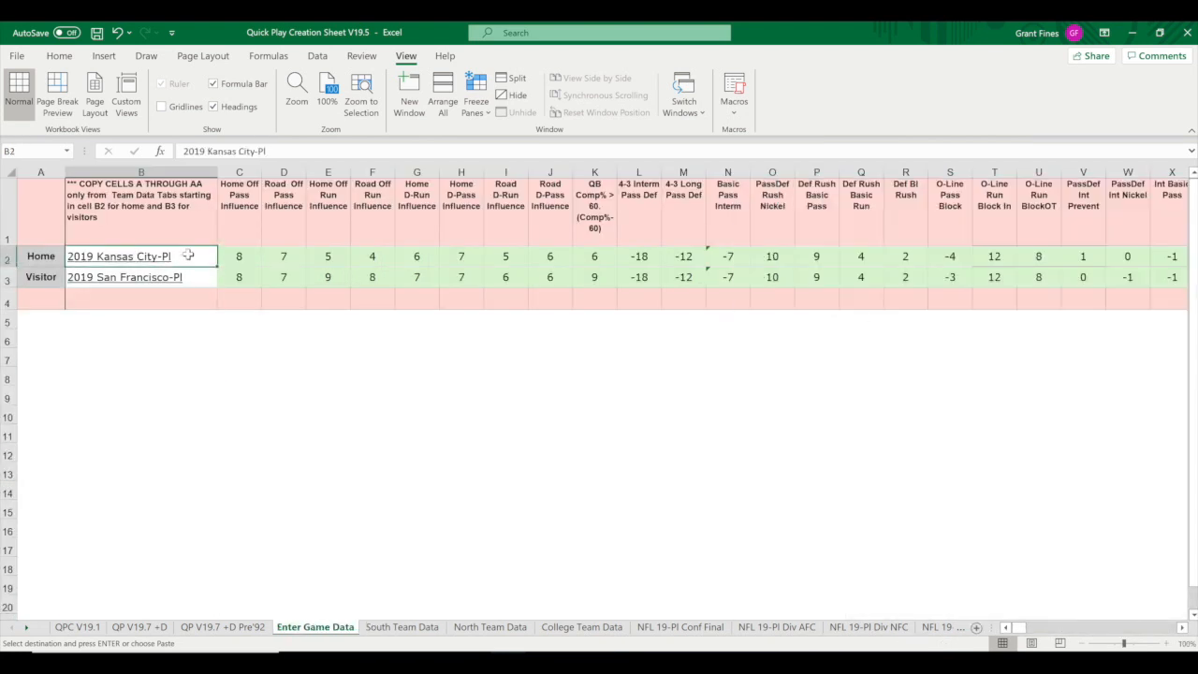
{"action": "left_click", "coordinate": [193, 277]}
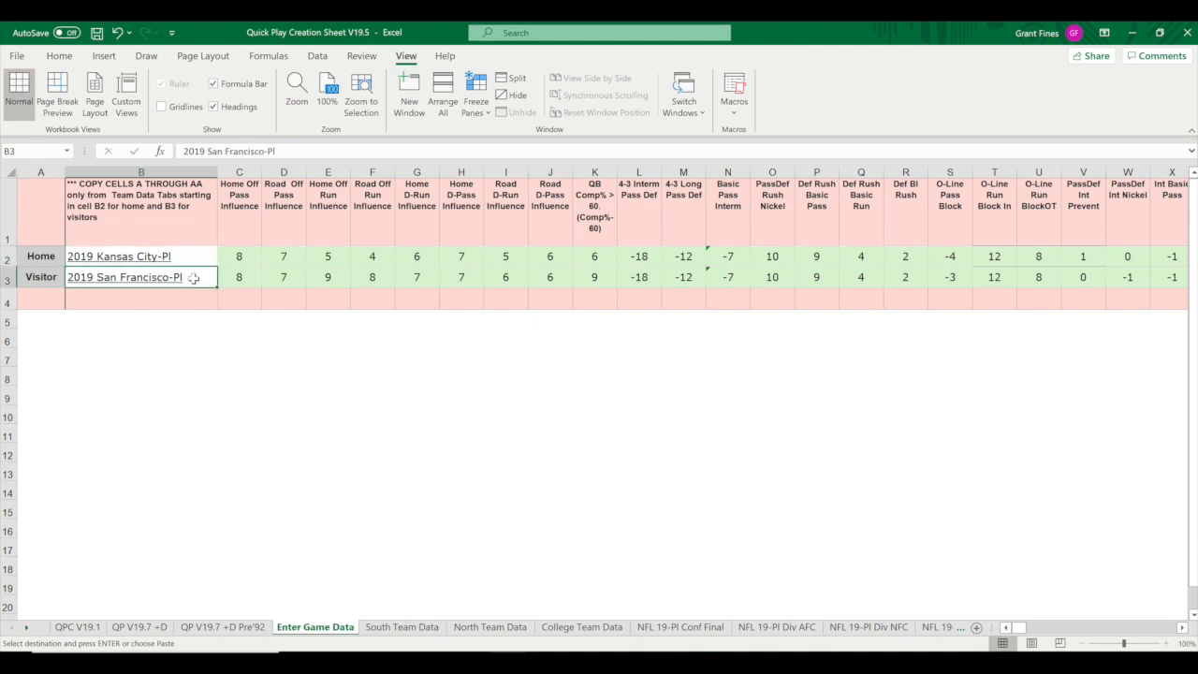
{"action": "key", "text": "ctrl+v"}
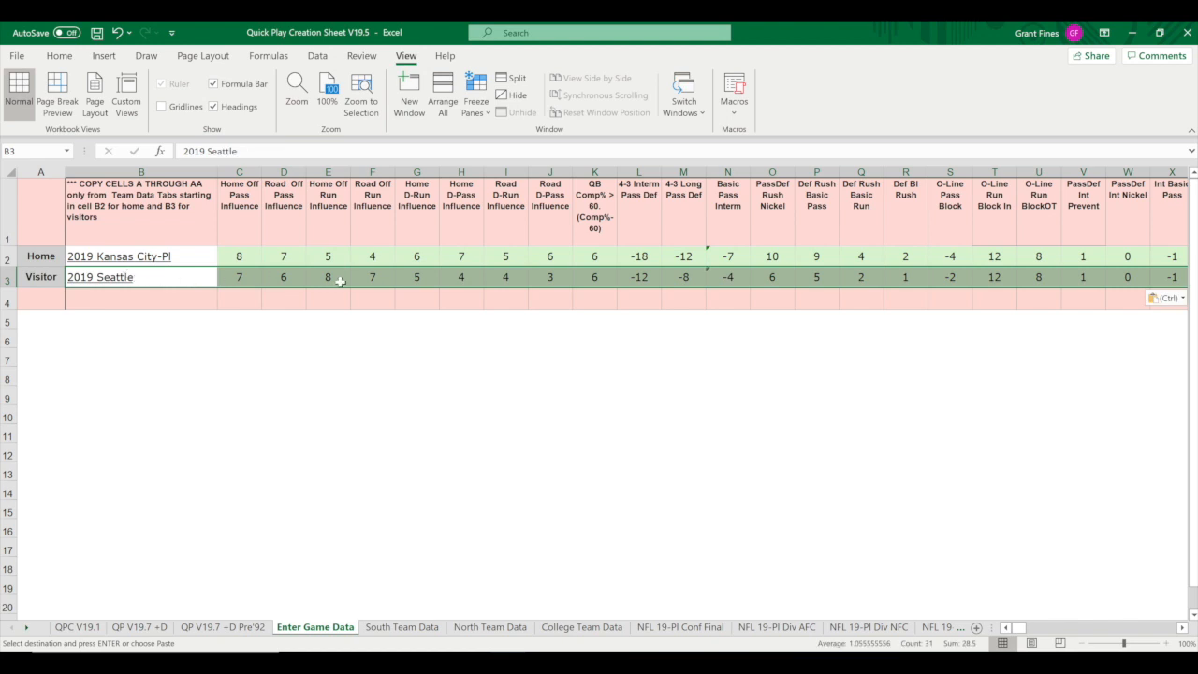
- Check the pasted visitor data through the Fumble Rating column and set the Enter Game Data sheet's magnification to 75%
{"action": "scroll", "coordinate": [337, 281], "scroll_direction": "right", "scroll_amount": 5}
{"action": "scroll", "coordinate": [340, 281], "scroll_direction": "right", "scroll_amount": 6}
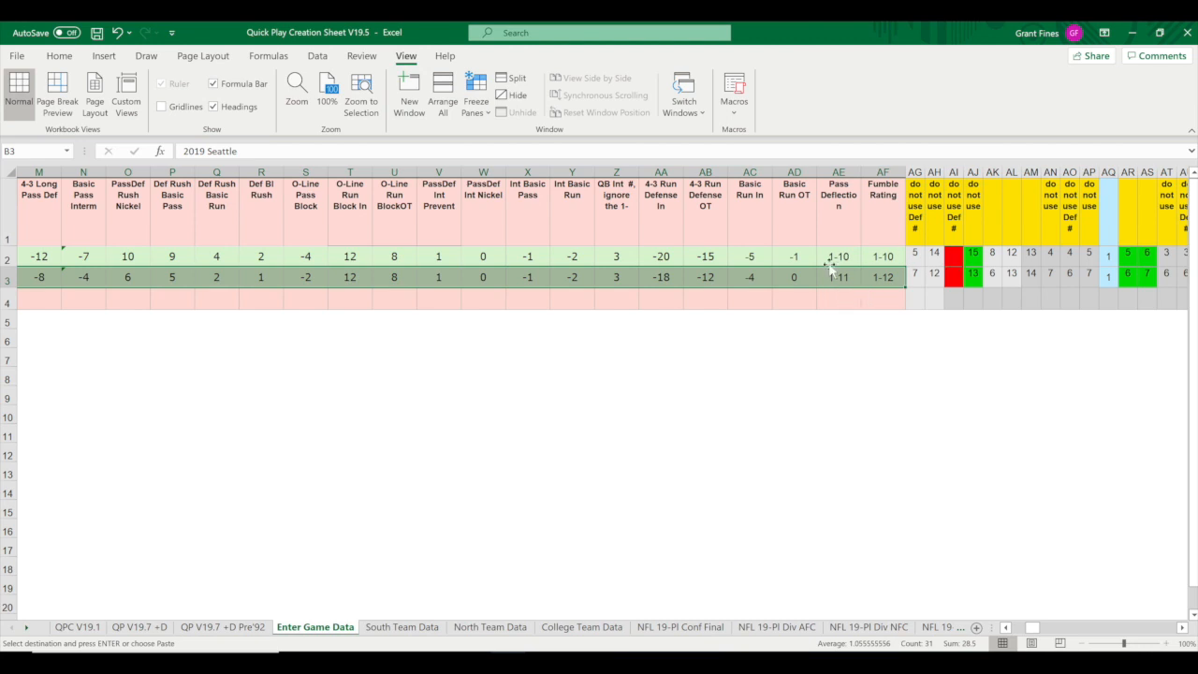
{"action": "scroll", "coordinate": [842, 264], "scroll_direction": "left", "scroll_amount": 6}
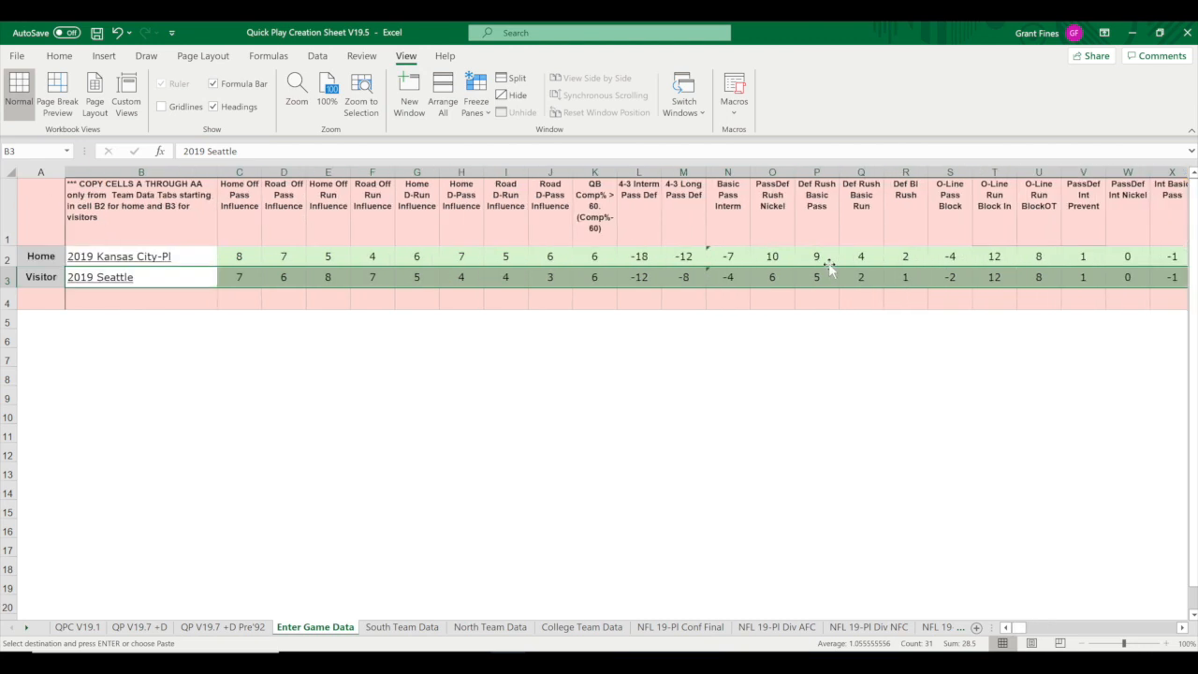
{"action": "left_click", "coordinate": [297, 93]}
{"action": "left_click", "coordinate": [561, 314]}
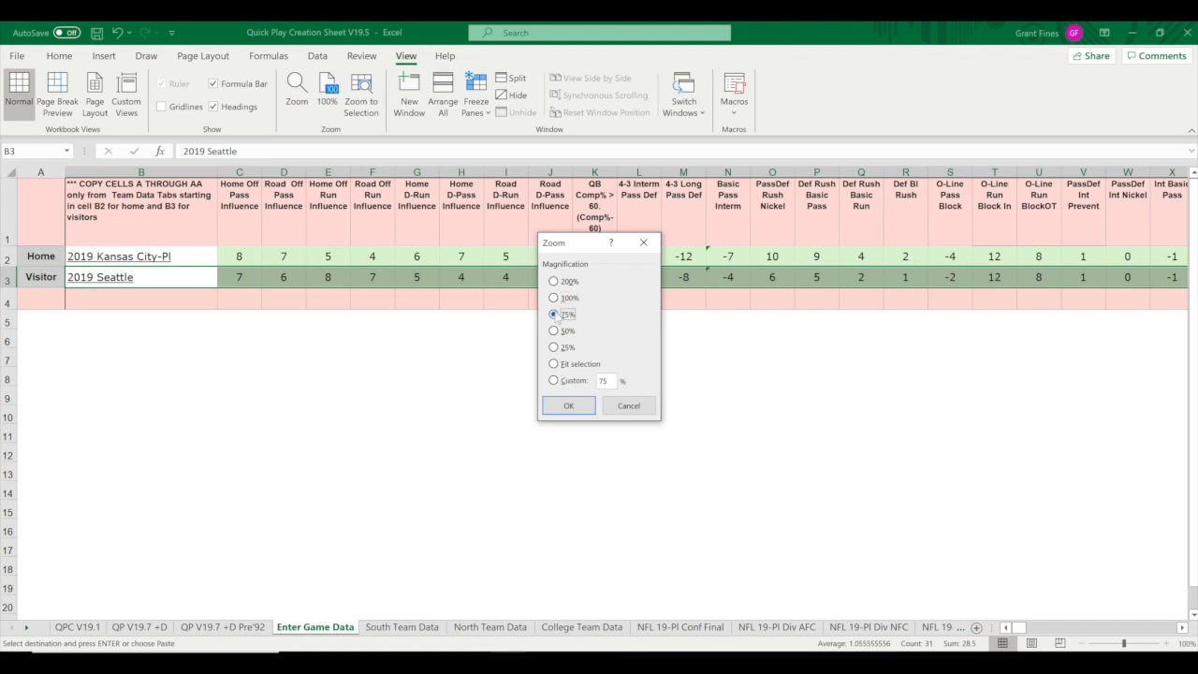
{"action": "left_click", "coordinate": [568, 405]}
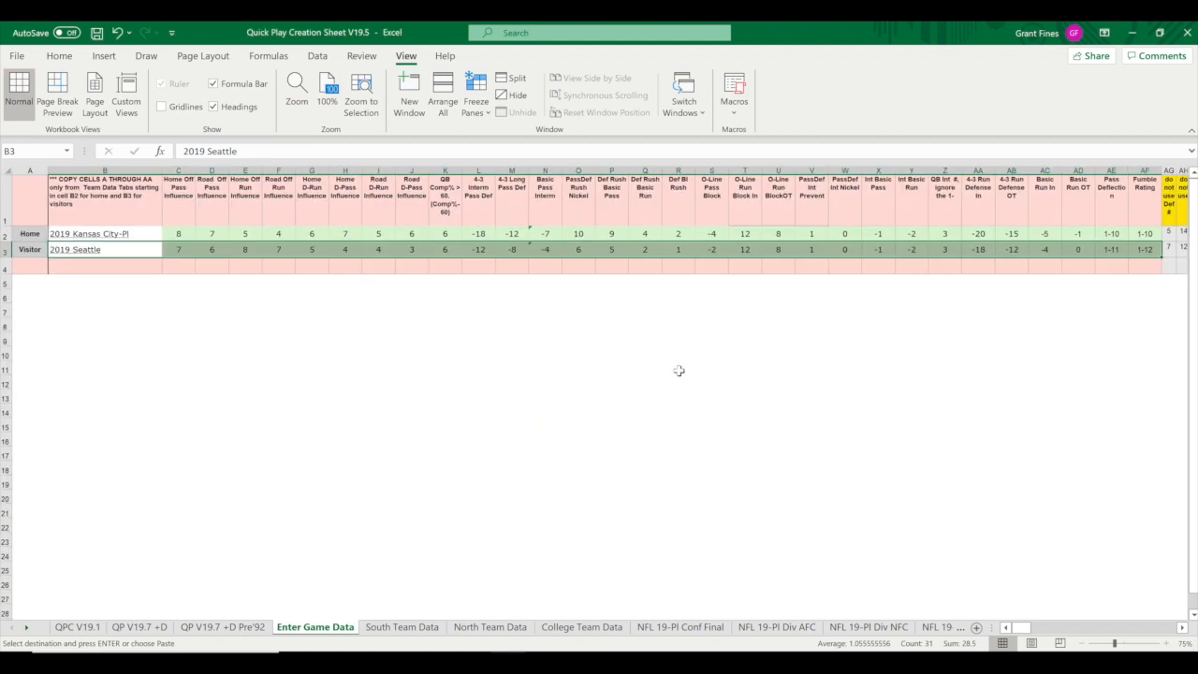
- Copy the 2019 San Francisco data from A184 through the Fum rating column and paste it into the Home row at B2 of Enter Game Data
{"action": "left_click", "coordinate": [402, 627]}
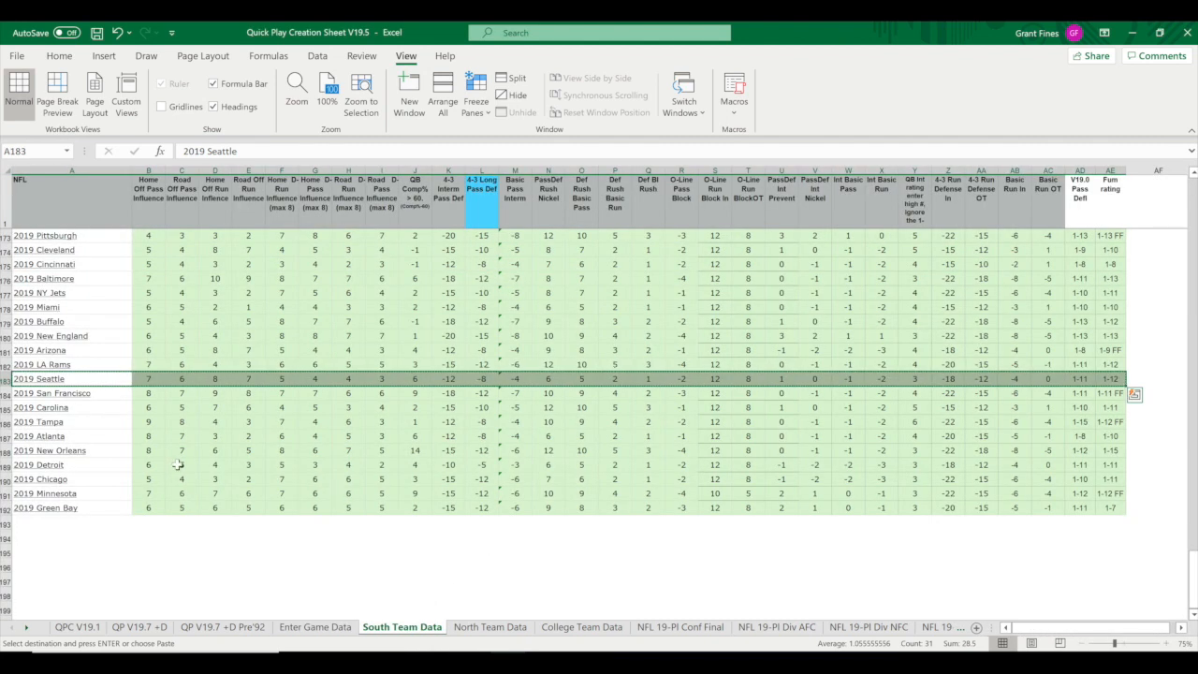
{"action": "left_click_drag", "start_coordinate": [91, 395], "coordinate": [1104, 394]}
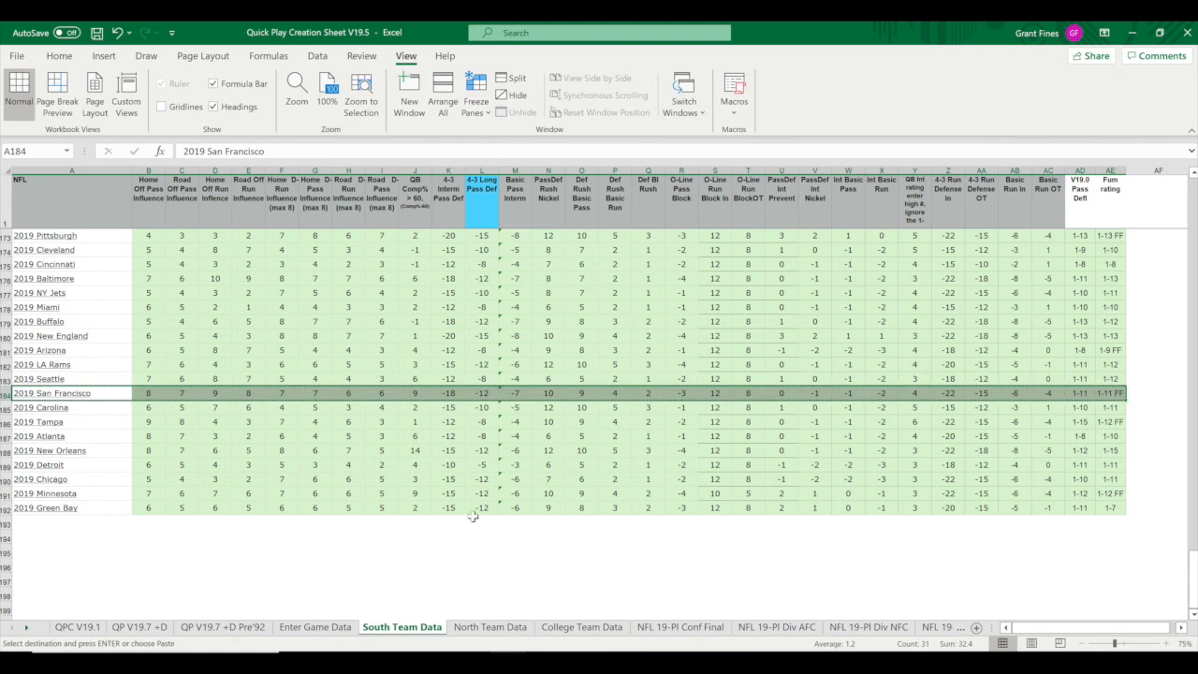
{"action": "left_click", "coordinate": [314, 627]}
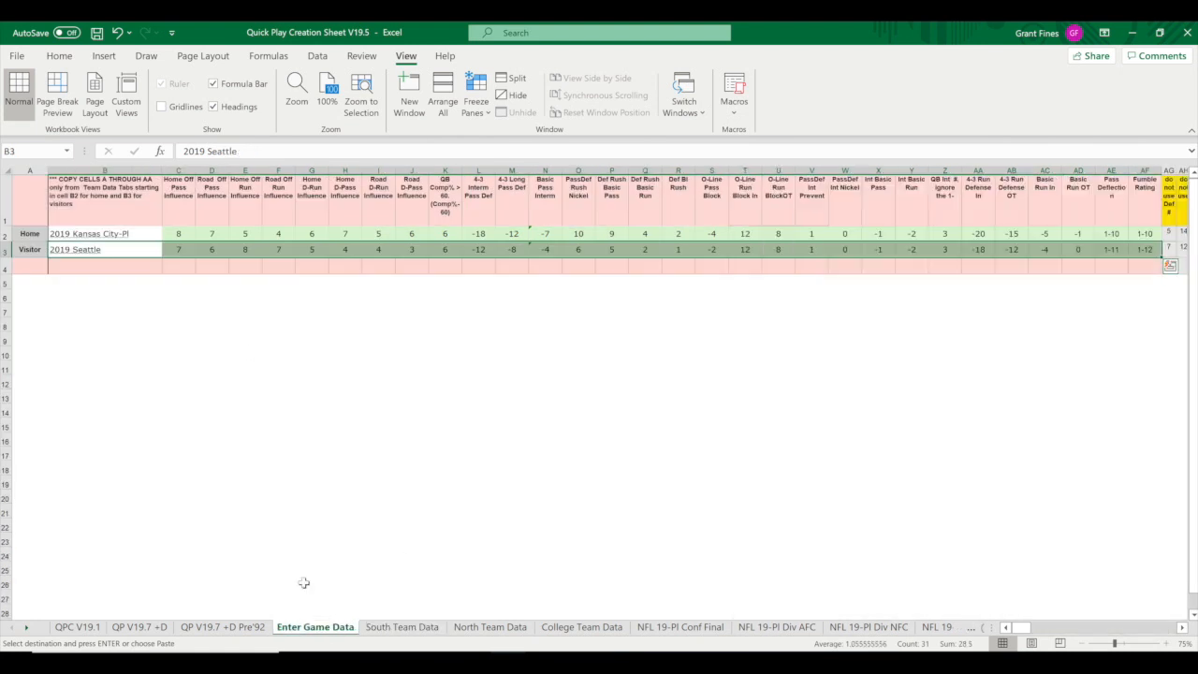
{"action": "left_click", "coordinate": [110, 234]}
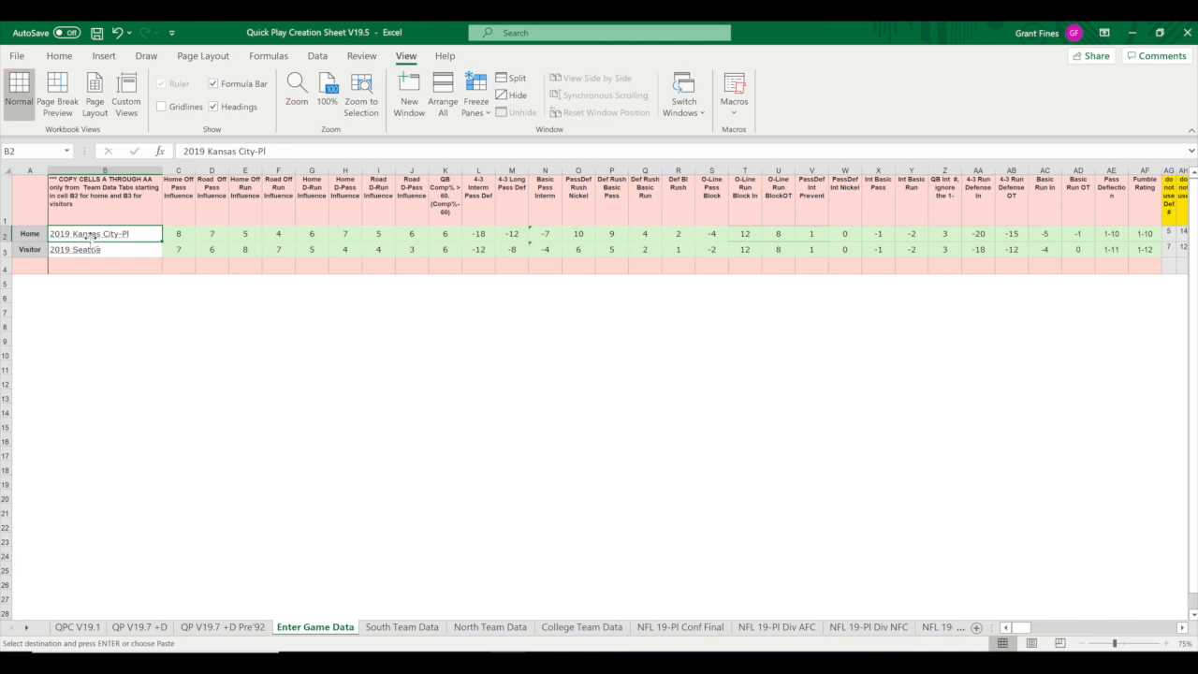
{"action": "key", "text": "ctrl+v"}
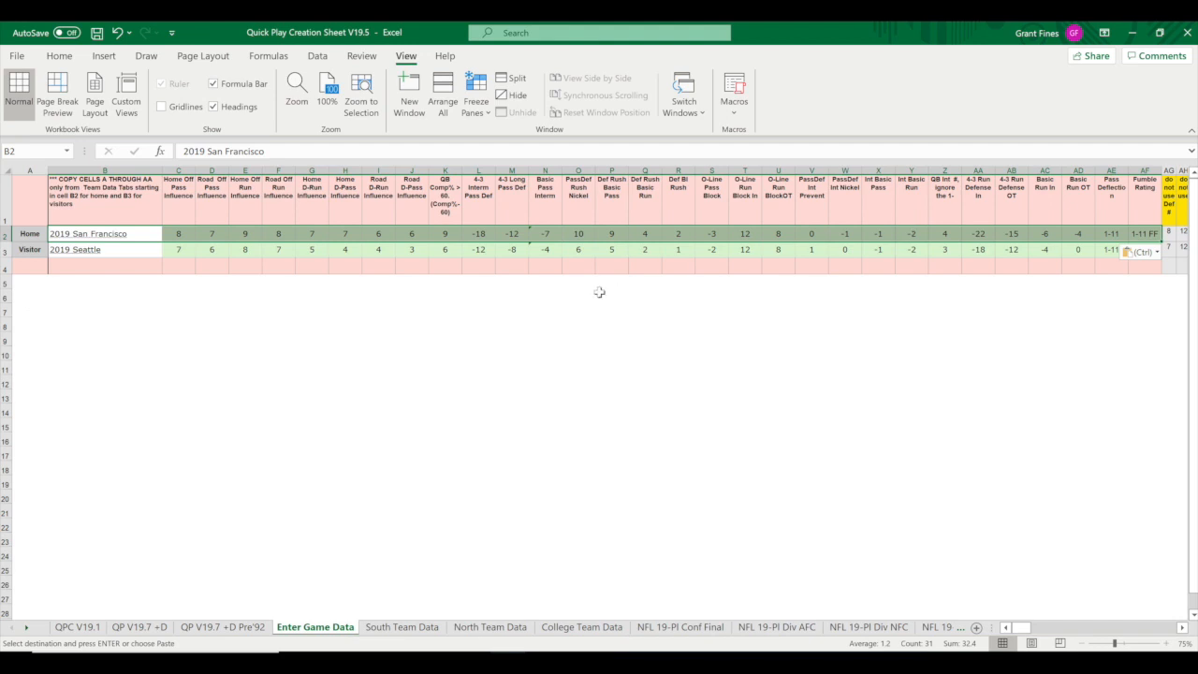
- Review the Seattle and San Francisco charts on the QPC V19.1 sheet, and compare the QP V19.7 +D sheet with its Pre'92 version
{"action": "left_click", "coordinate": [71, 631]}
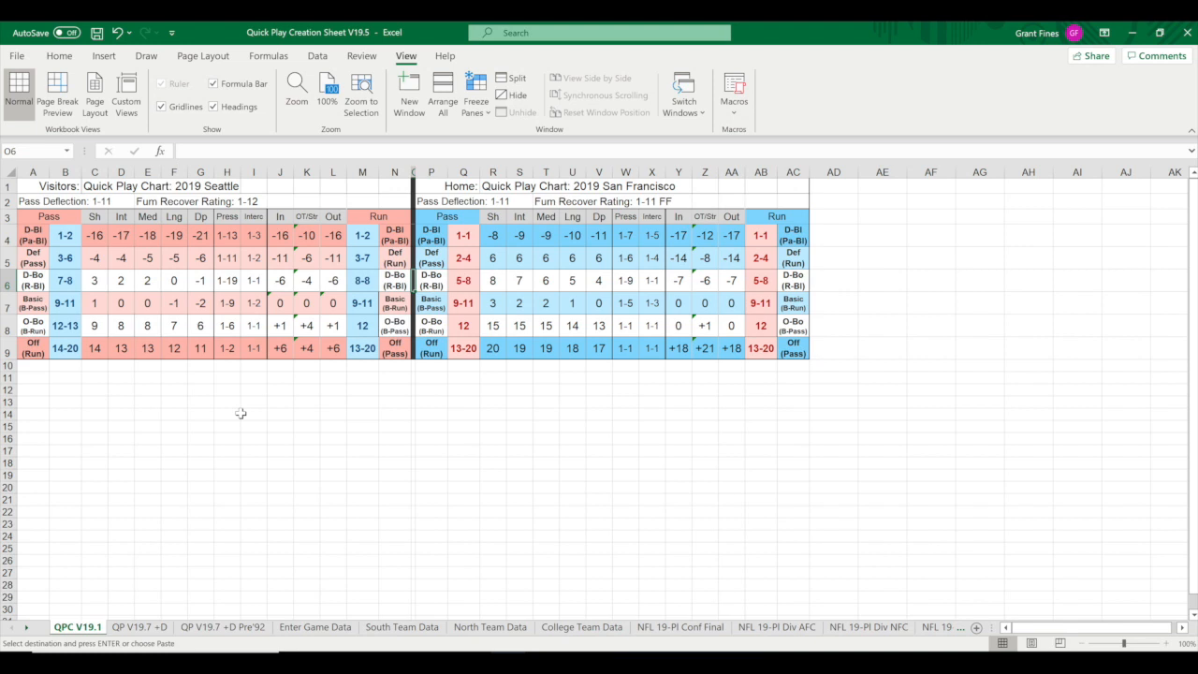
{"action": "left_click", "coordinate": [140, 627]}
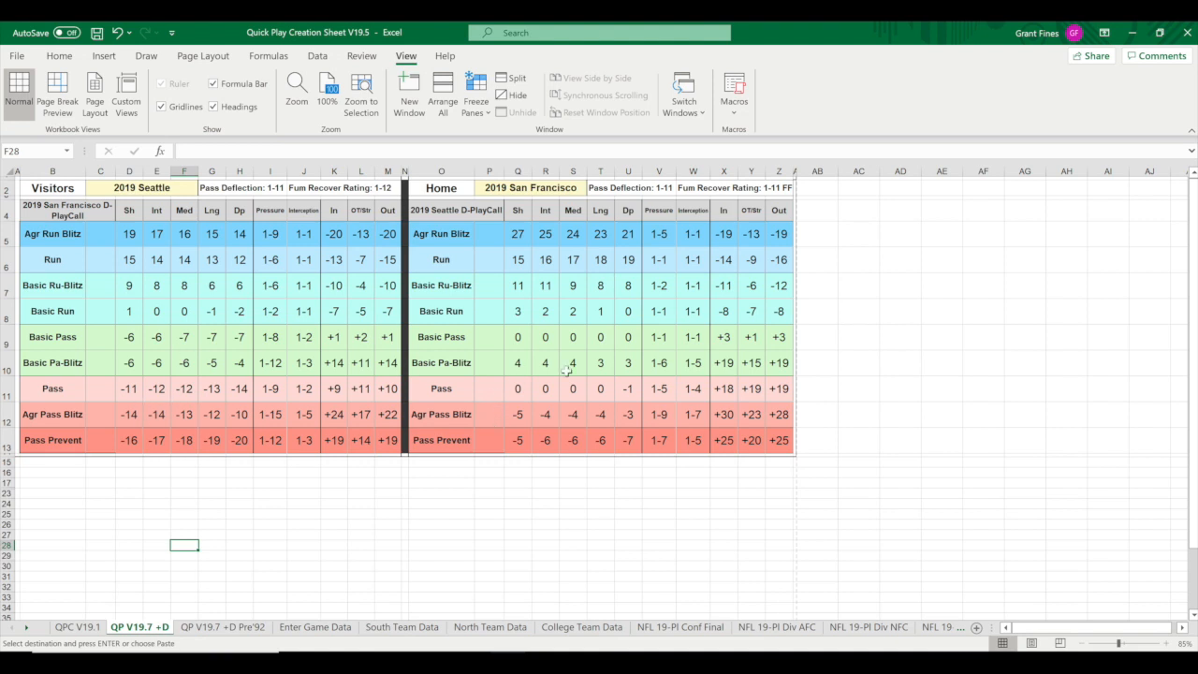
{"action": "left_click", "coordinate": [235, 632]}
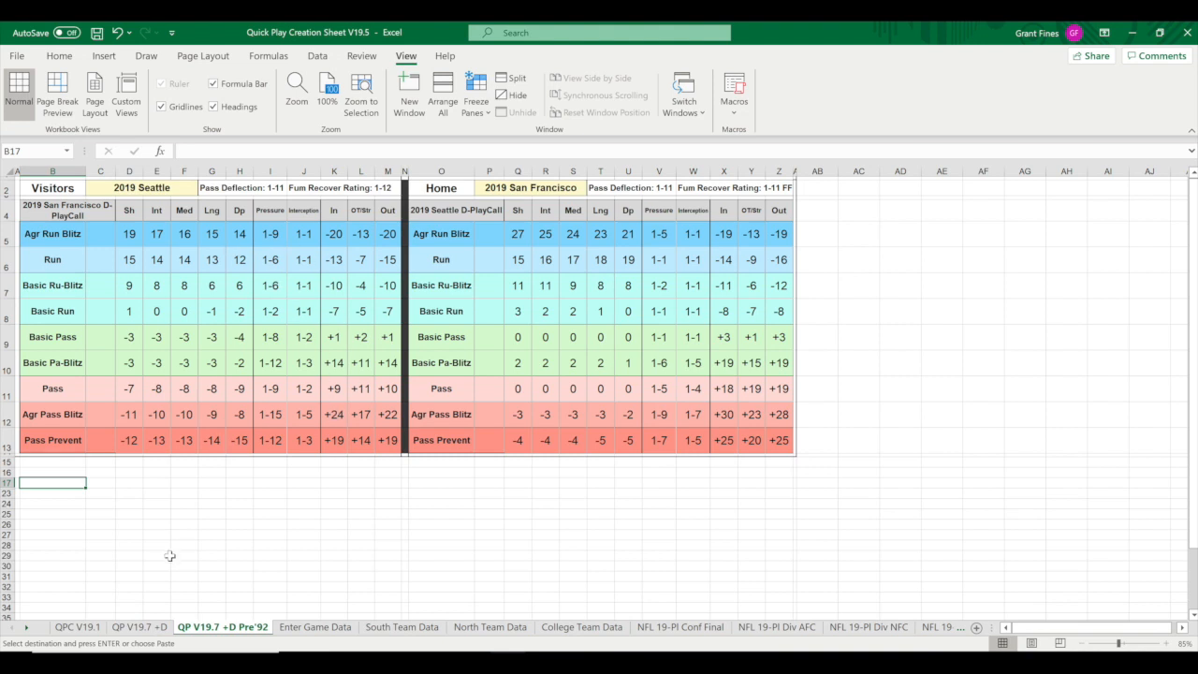
{"action": "left_click", "coordinate": [137, 629]}
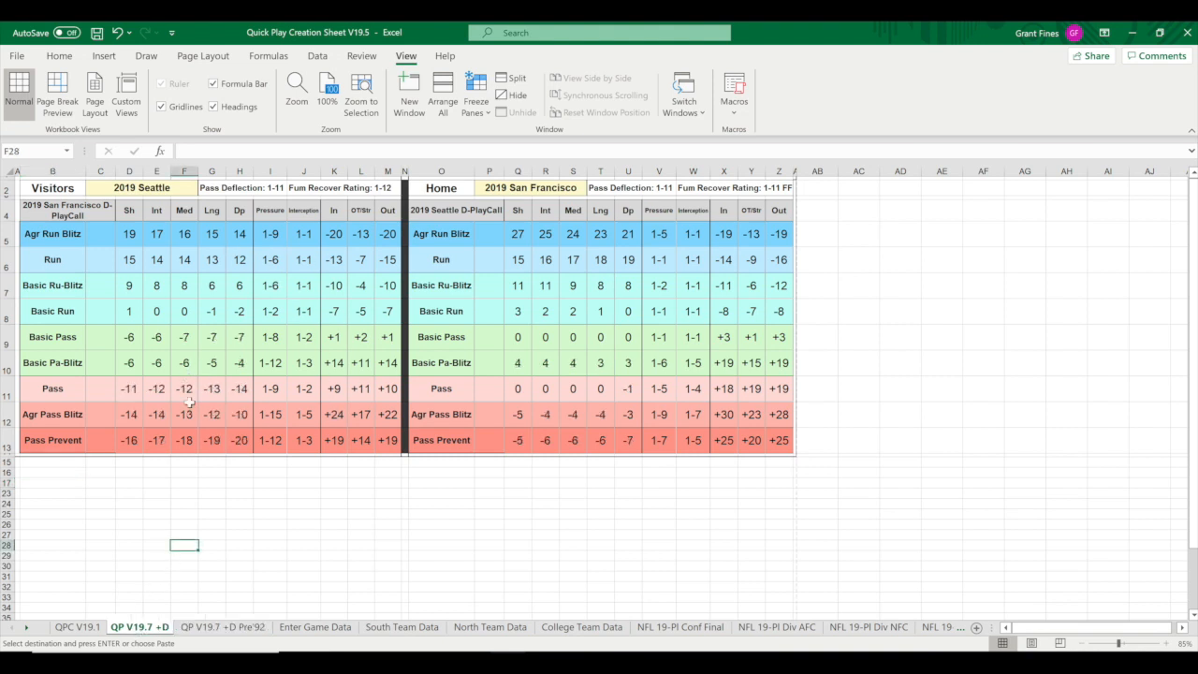